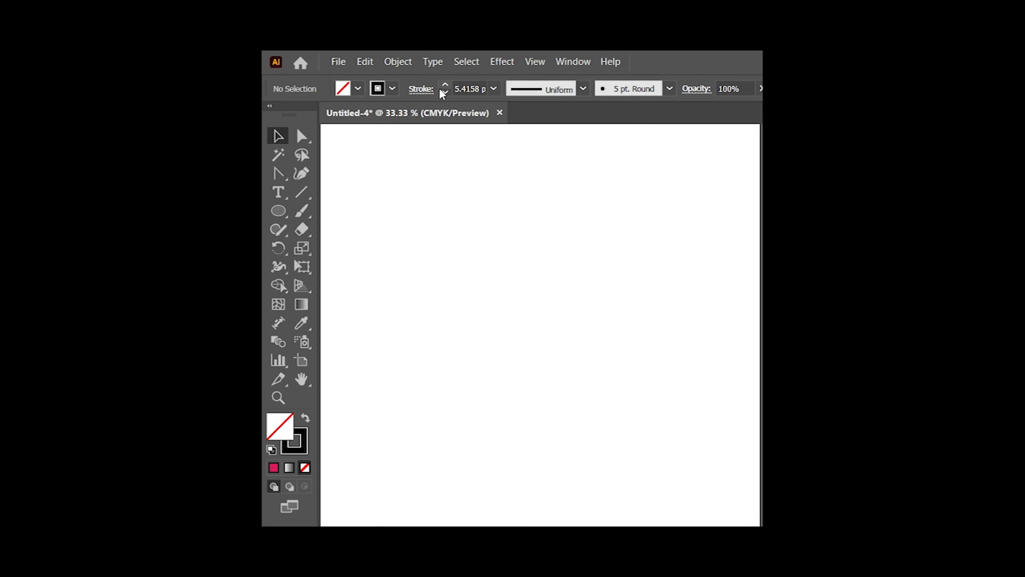
# - Set the stroke for new shapes to black with a weight of 1 pt
pyautogui.click(444, 79)
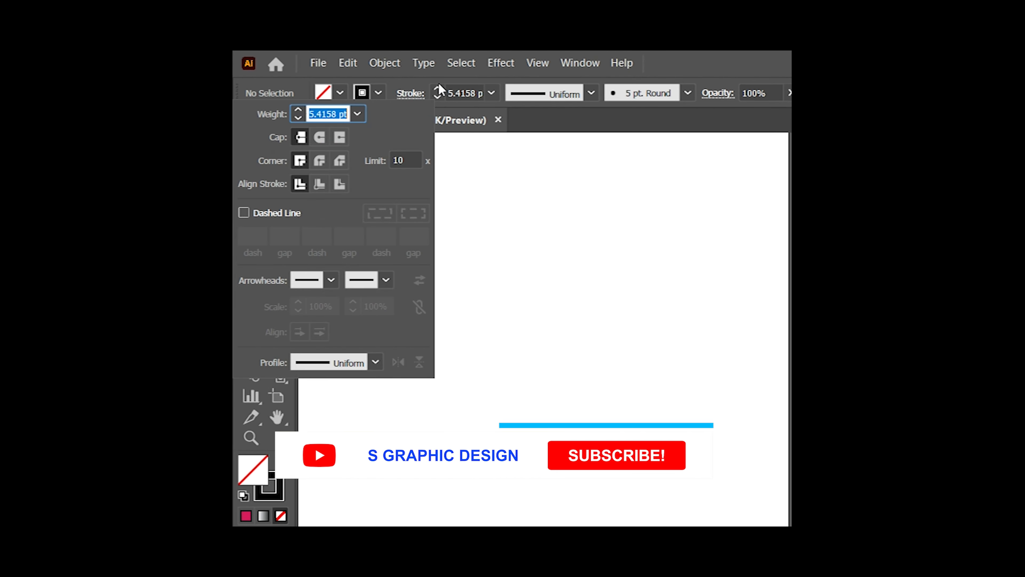
pyautogui.click(437, 97)
pyautogui.click(437, 97)
pyautogui.click(437, 96)
pyautogui.click(437, 97)
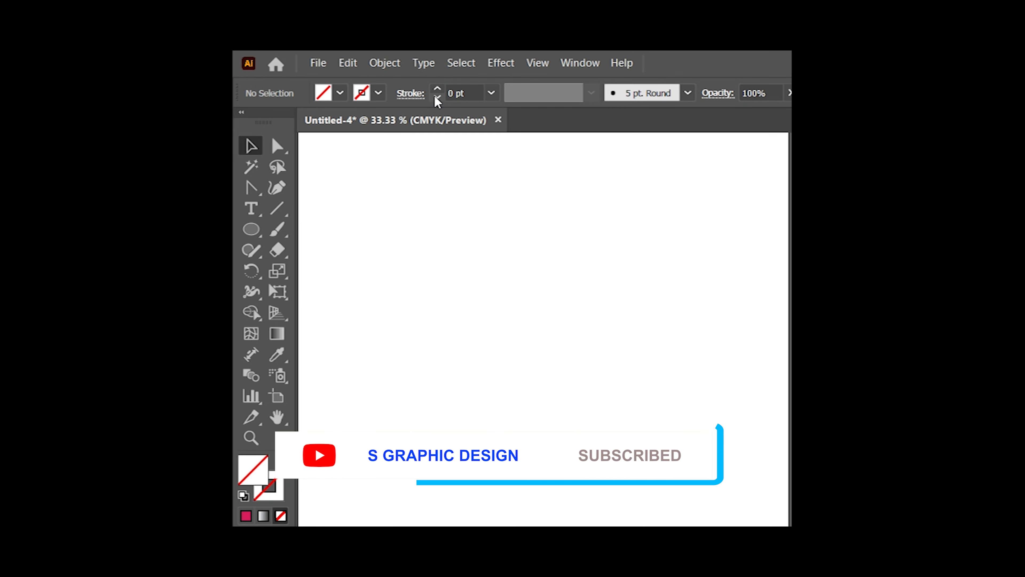
pyautogui.click(378, 93)
pyautogui.click(281, 123)
pyautogui.click(444, 359)
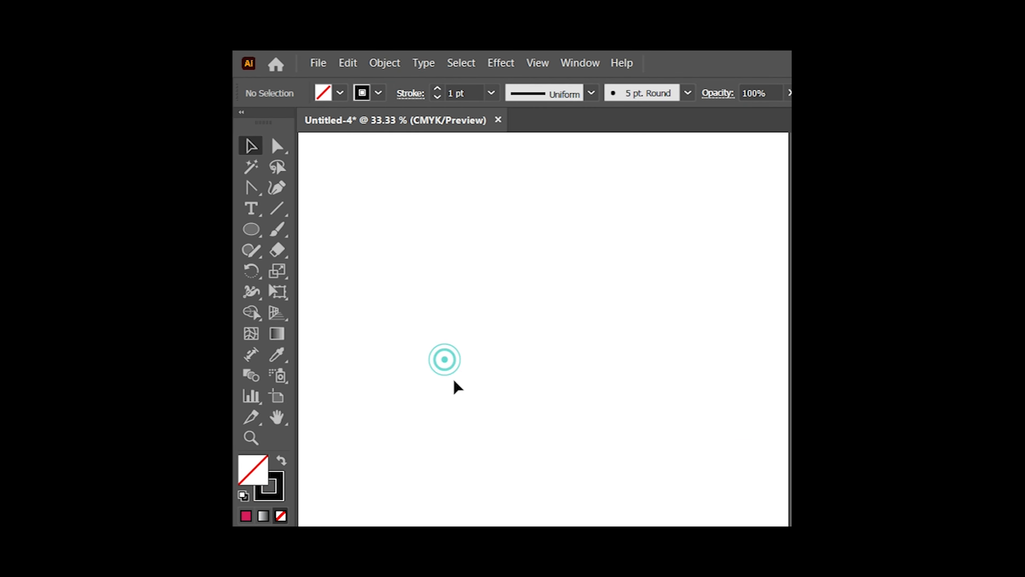
# - Draw an unfilled circle in the lower part of the artboard and duplicate it to the right by half its width
pyautogui.moveTo(251, 229); pyautogui.dragTo(310, 271)
pyautogui.moveTo(393, 396); pyautogui.dragTo(476, 478)
pyautogui.click(252, 146)
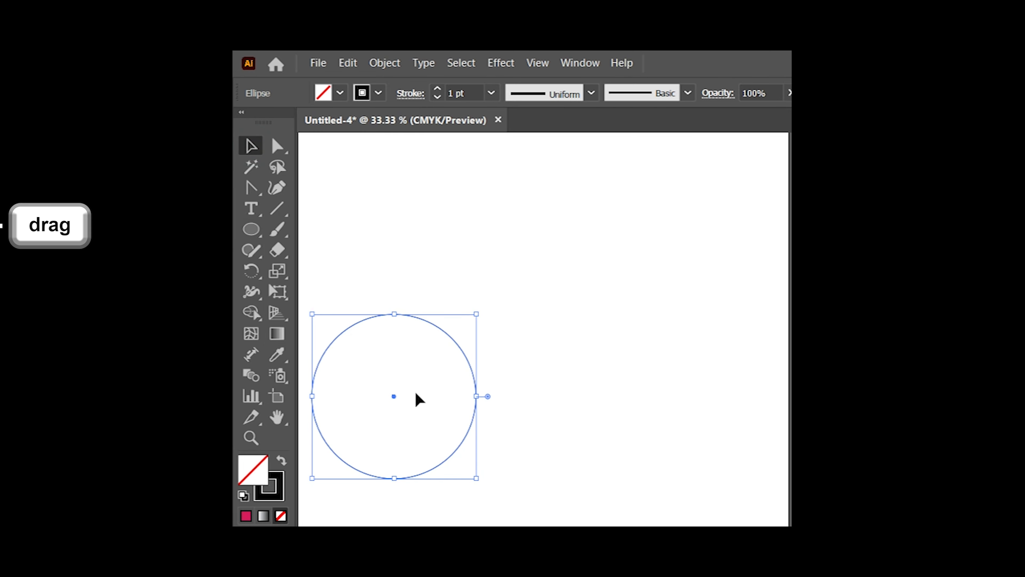
pyautogui.moveTo(394, 396); pyautogui.dragTo(476, 396)
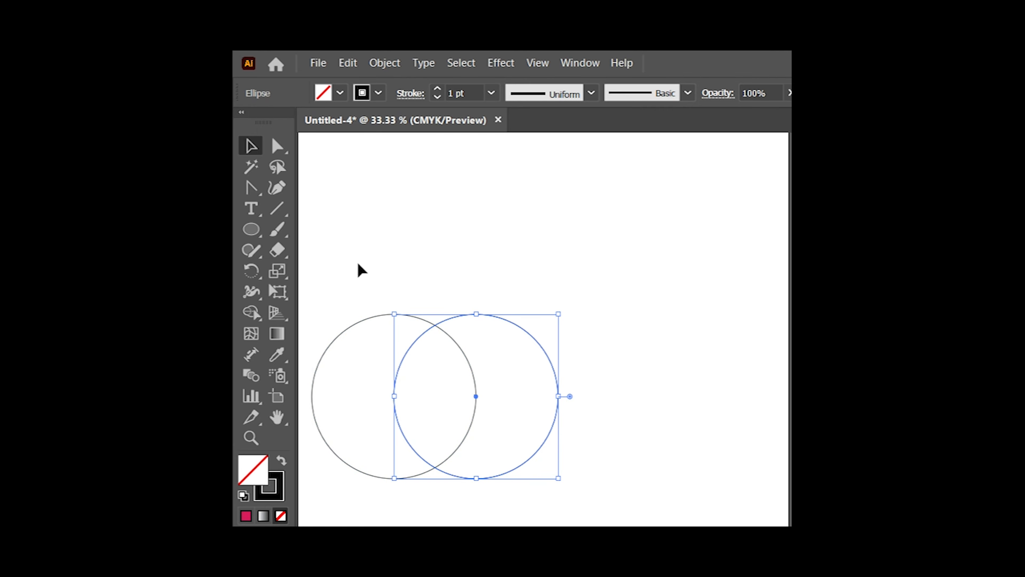
# - Remove the right circle's outer part and the overlap with the Shape Builder tool, leaving a crescent
pyautogui.moveTo(358, 262); pyautogui.dragTo(573, 483)
pyautogui.moveTo(249, 319); pyautogui.dragTo(323, 312)
pyautogui.keyDown('alt'); pyautogui.click(489, 400); pyautogui.keyUp('alt')
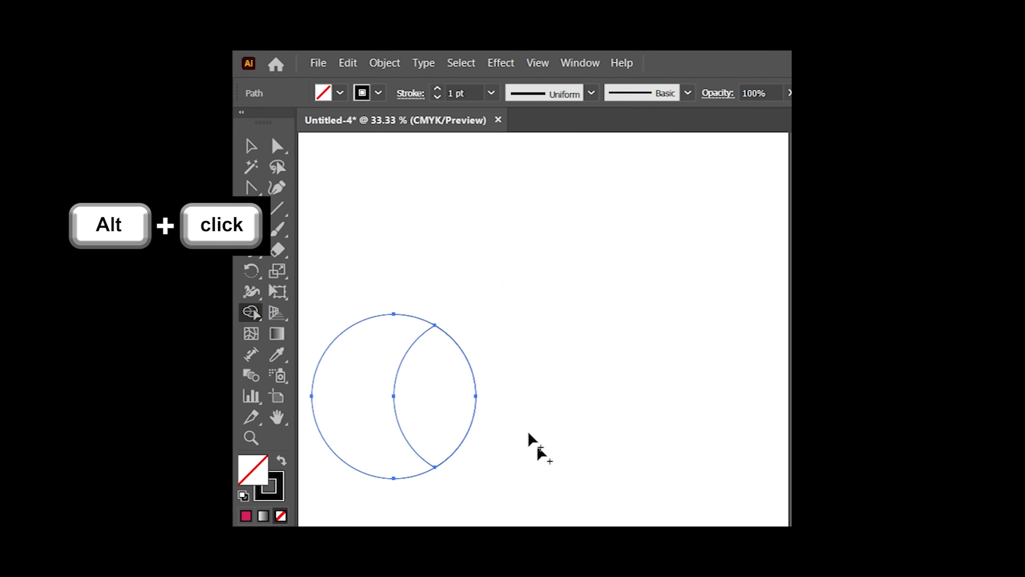
pyautogui.keyDown('alt'); pyautogui.click(414, 419); pyautogui.keyUp('alt')
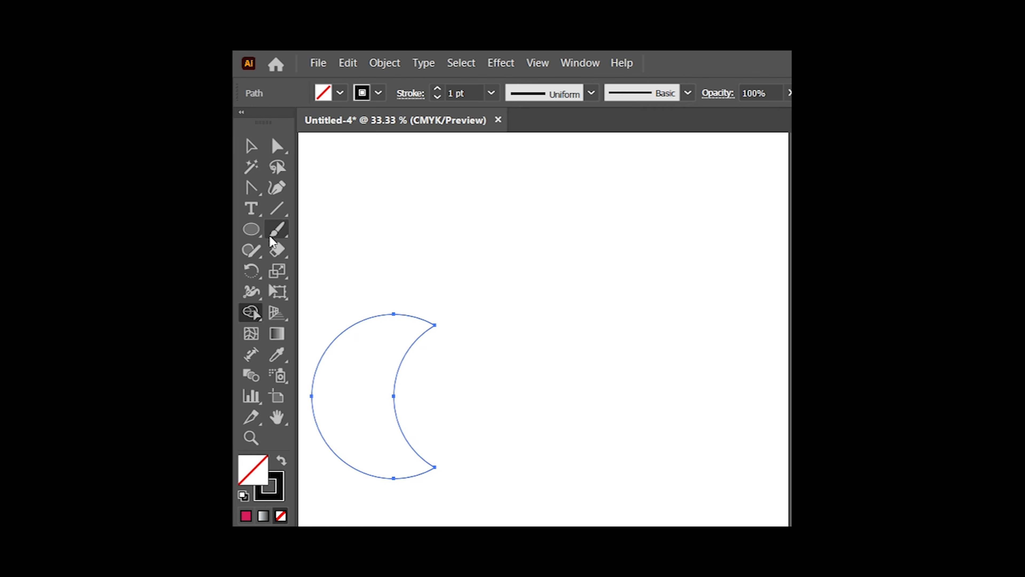
# - Cut the crescent's outline at its upper and lower tips with the Scissors tool and move both arcs slightly right
pyautogui.moveTo(287, 260); pyautogui.dragTo(326, 269)
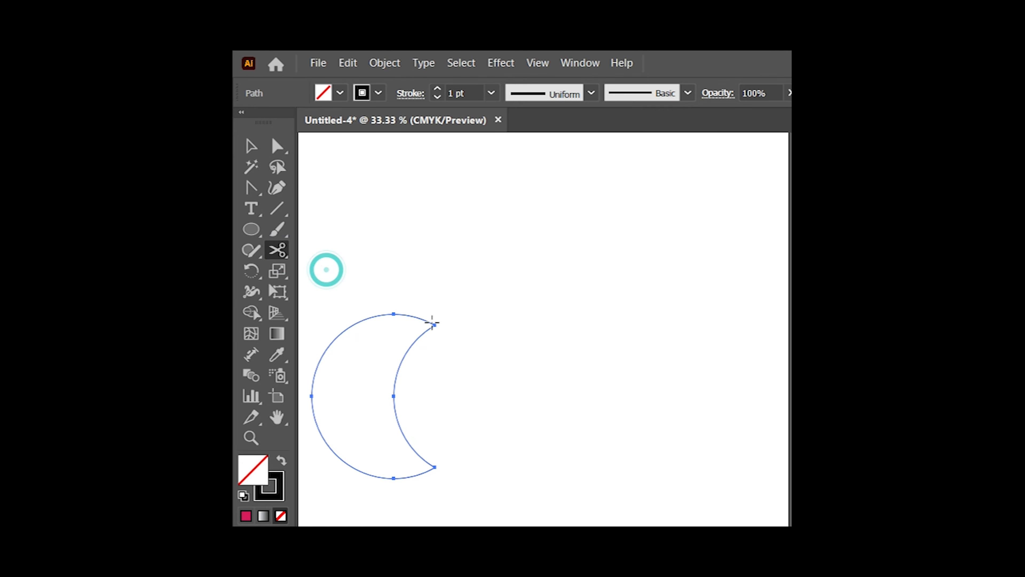
pyautogui.click(436, 325)
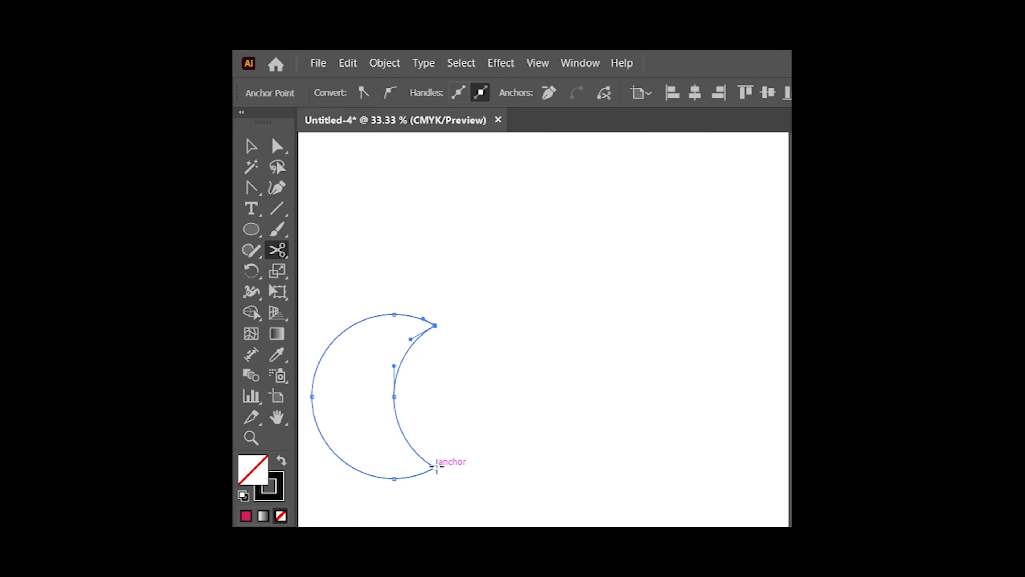
pyautogui.click(436, 466)
pyautogui.click(254, 146)
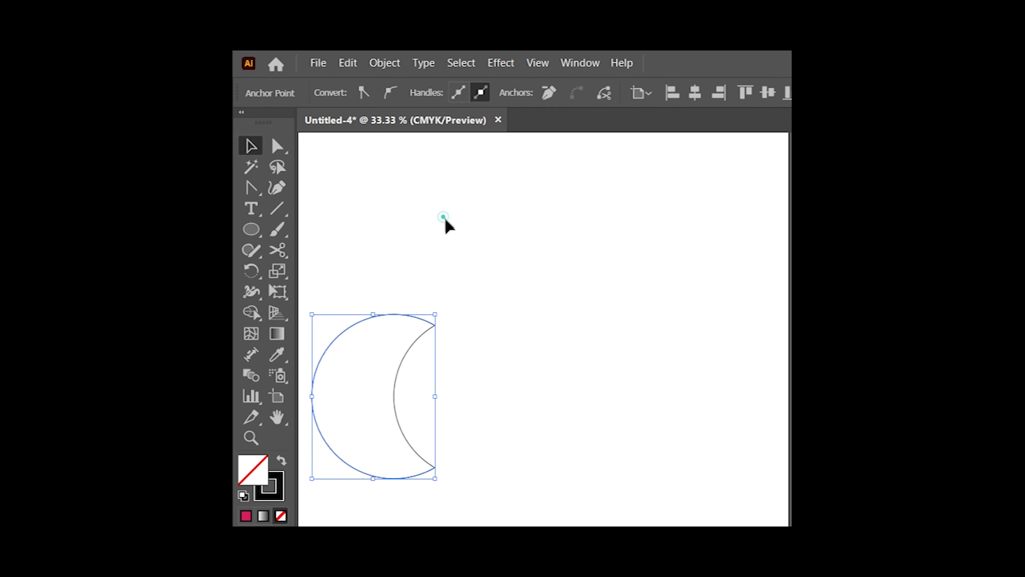
pyautogui.moveTo(464, 240); pyautogui.dragTo(352, 524)
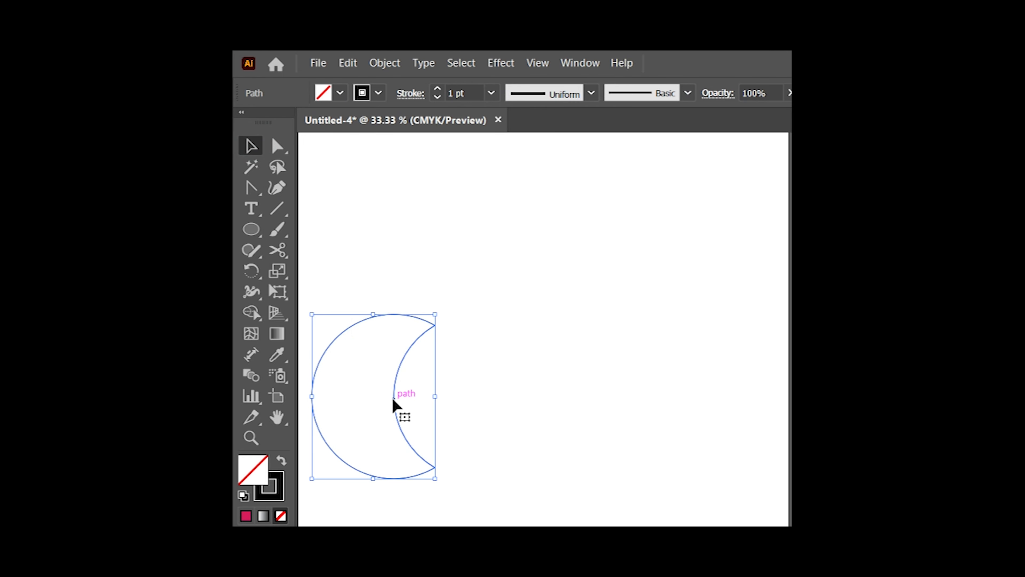
pyautogui.moveTo(393, 404); pyautogui.dragTo(455, 408)
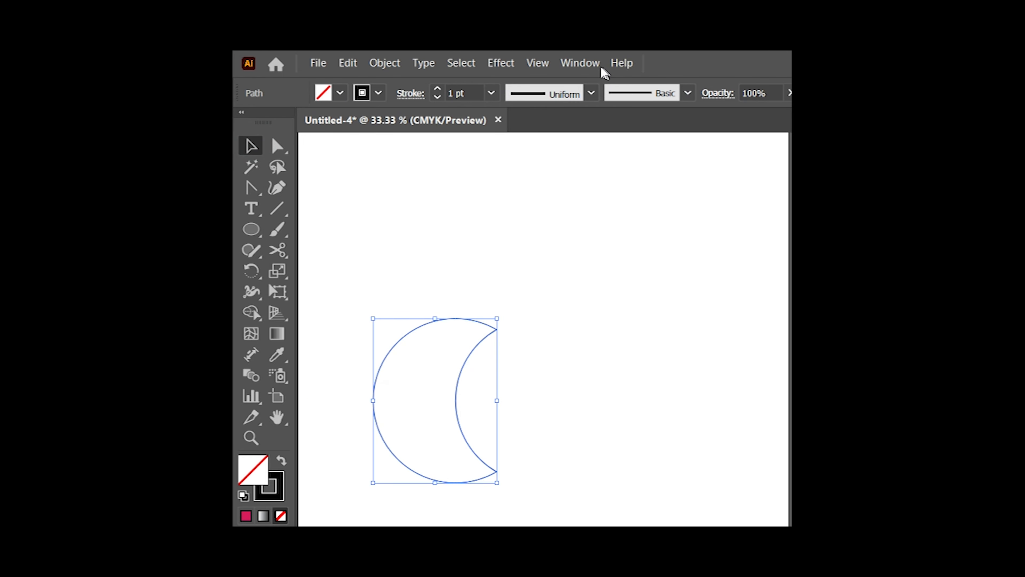
# - Apply the lens-shaped width profile that tapers at both ends to the two arcs and set their stroke to 5 pt
pyautogui.click(592, 89)
pyautogui.click(548, 162)
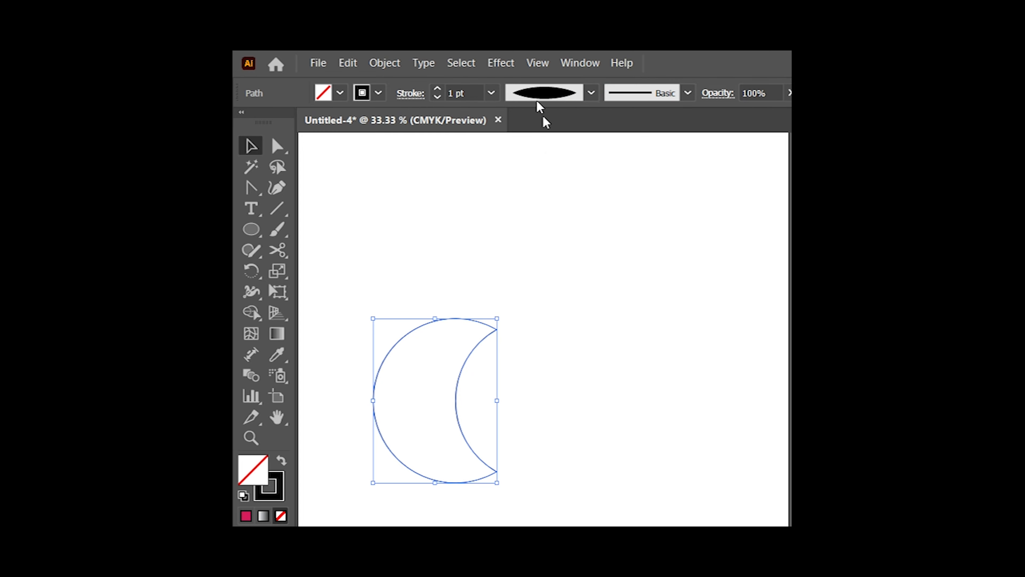
pyautogui.click(438, 88)
pyautogui.click(438, 89)
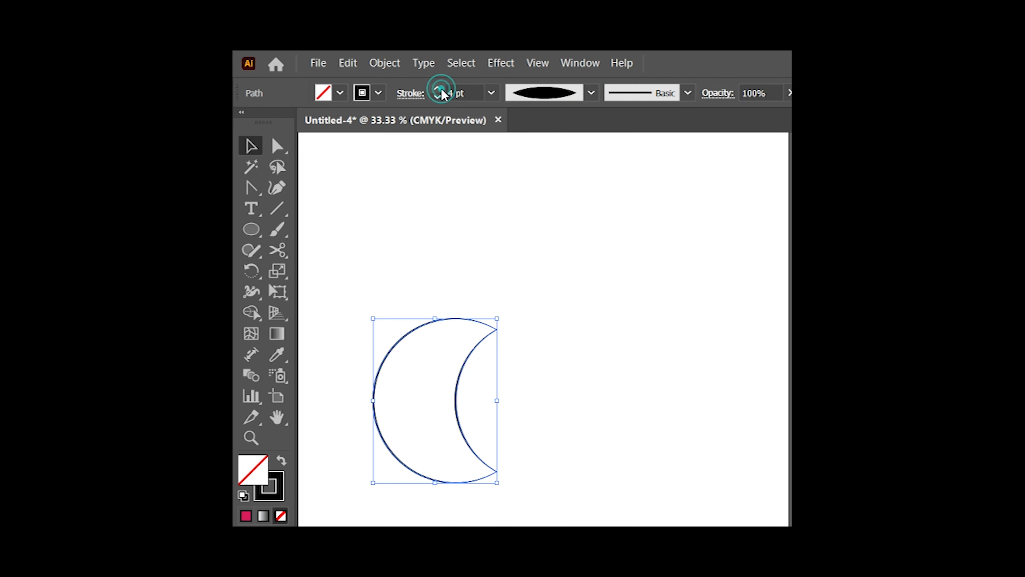
pyautogui.click(438, 89)
pyautogui.click(438, 89)
pyautogui.click(512, 301)
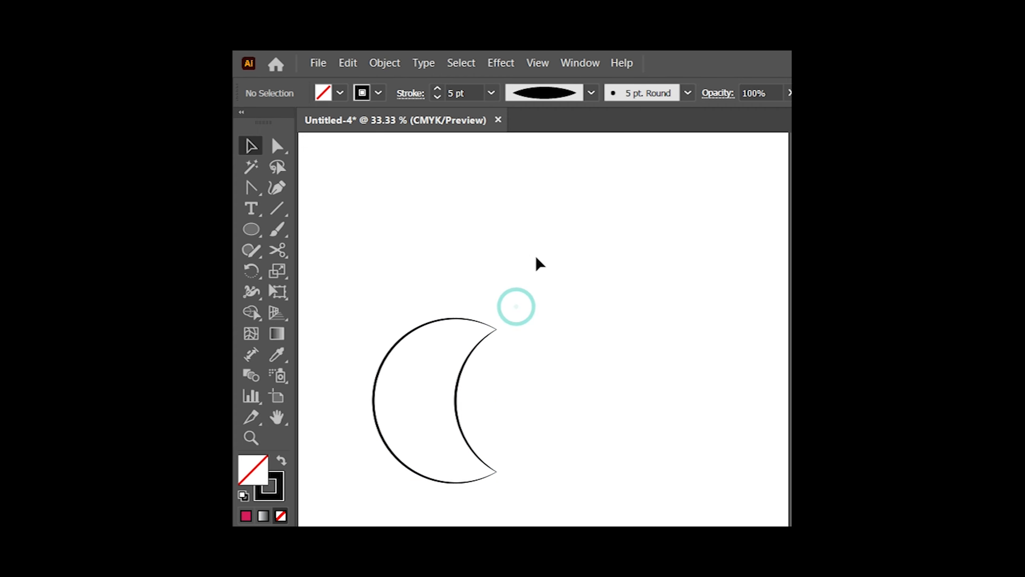
# - Blend the outer and inner arcs using Specified Steps spacing with 8 steps
pyautogui.moveTo(533, 254); pyautogui.dragTo(388, 507)
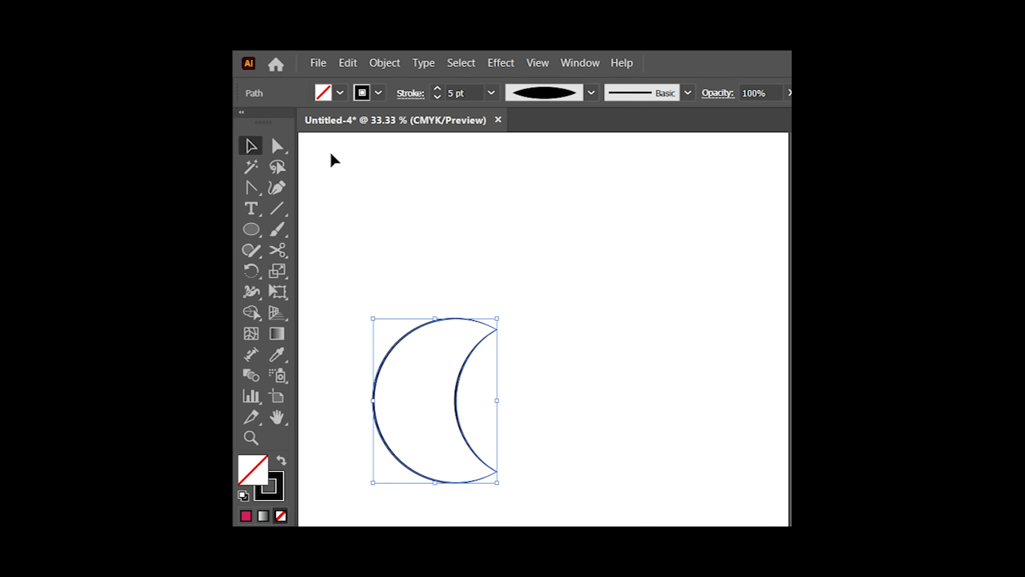
pyautogui.click(384, 62)
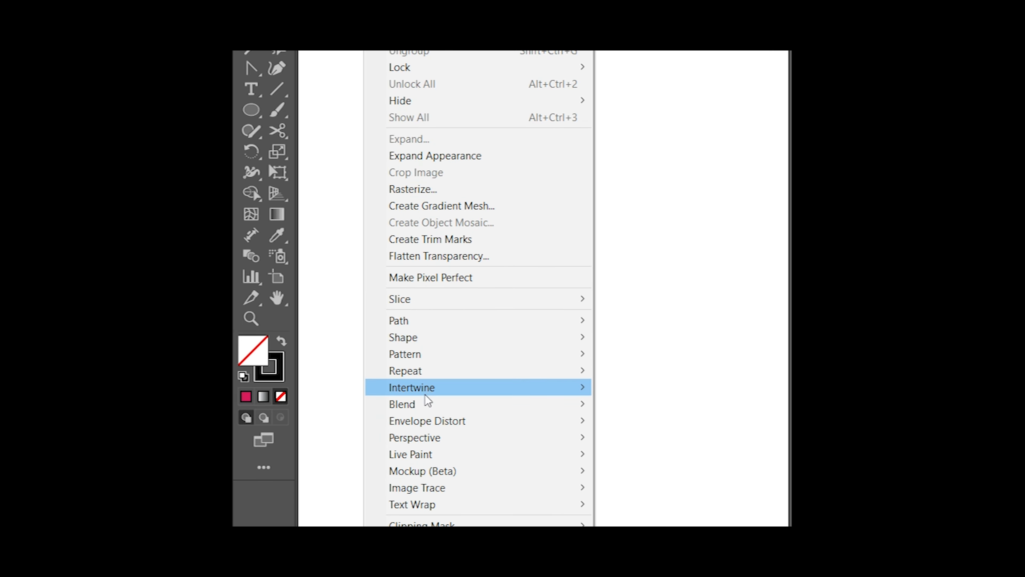
pyautogui.click(424, 523)
pyautogui.click(636, 443)
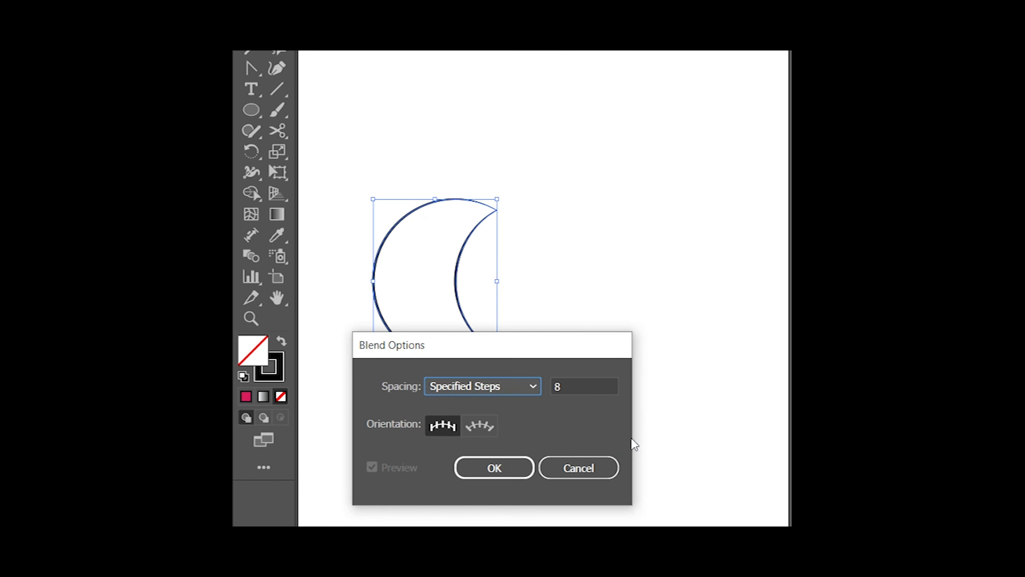
pyautogui.click(494, 468)
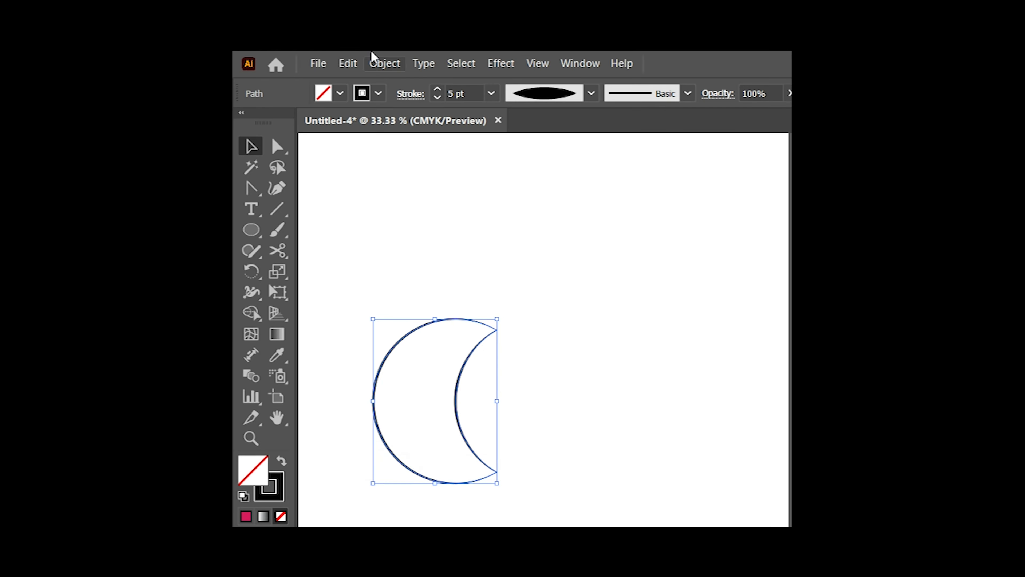
pyautogui.click(384, 62)
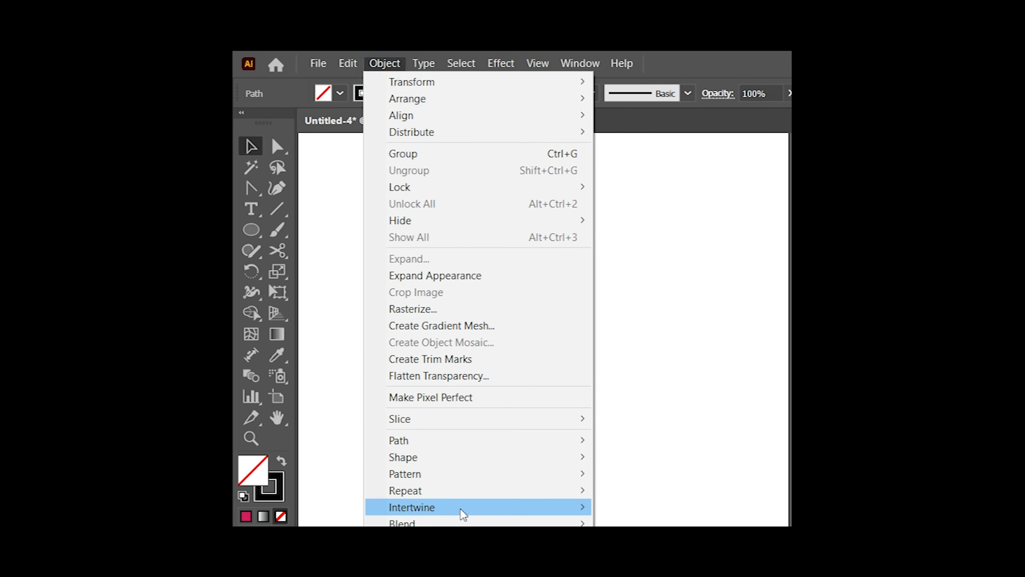
pyautogui.moveTo(465, 445)
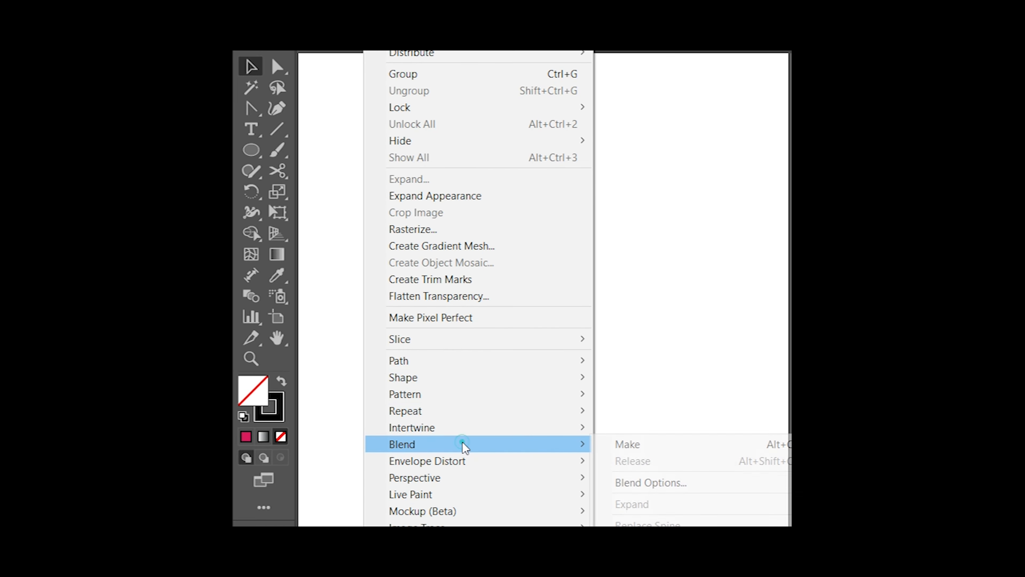
pyautogui.click(627, 442)
pyautogui.click(594, 363)
pyautogui.moveTo(530, 172); pyautogui.dragTo(349, 498)
pyautogui.rightClick(426, 346)
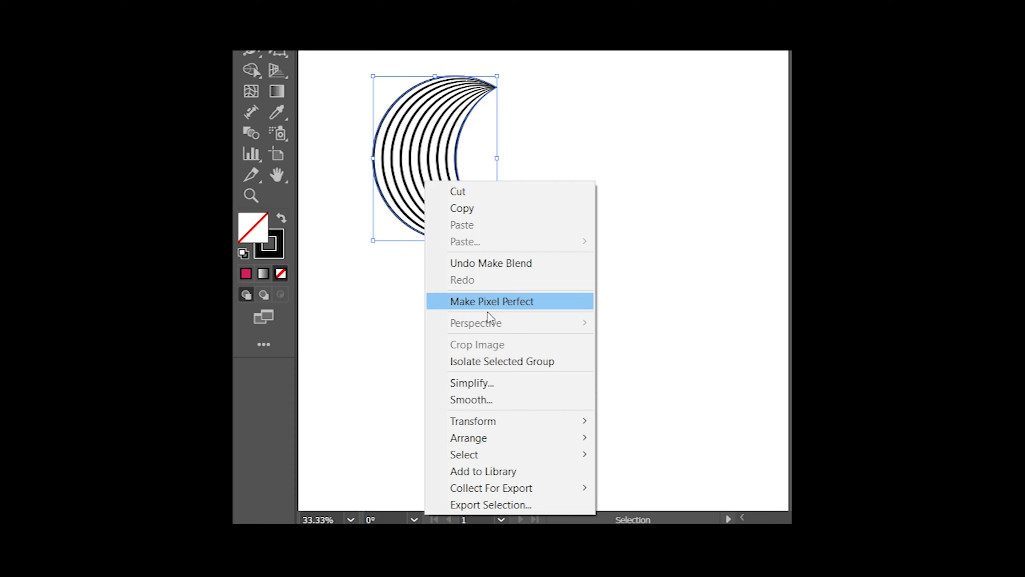
pyautogui.click(602, 125)
# - Duplicate the blended crescent to the right and rotate the copy by 90°
pyautogui.click(462, 106)
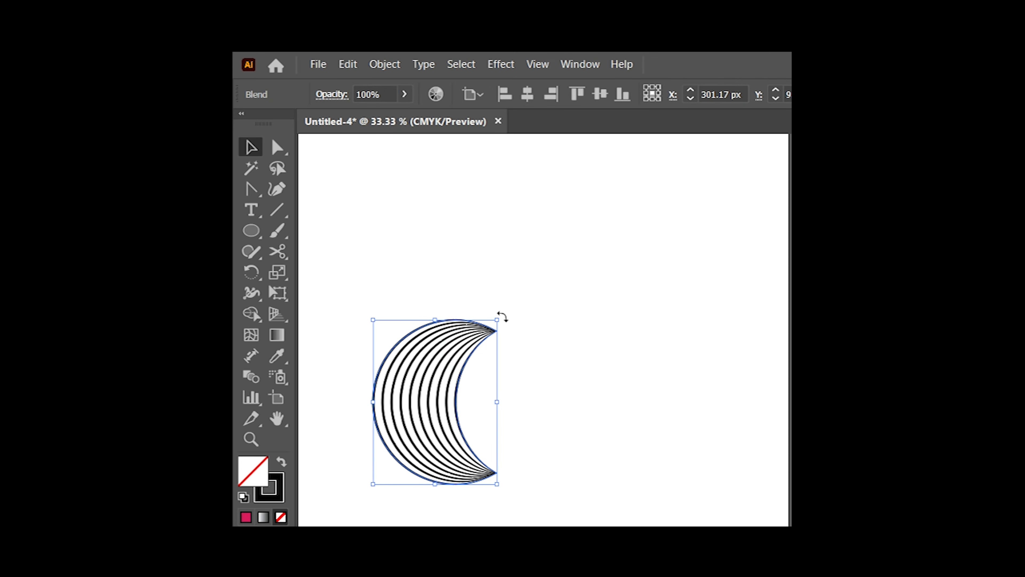
pyautogui.moveTo(455, 354); pyautogui.dragTo(590, 358)
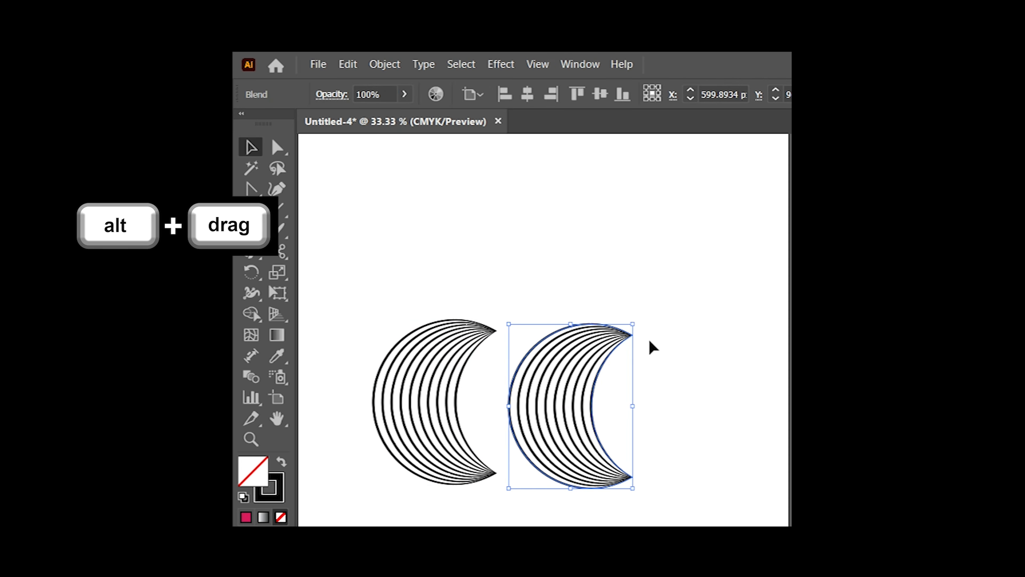
pyautogui.rightClick(594, 347)
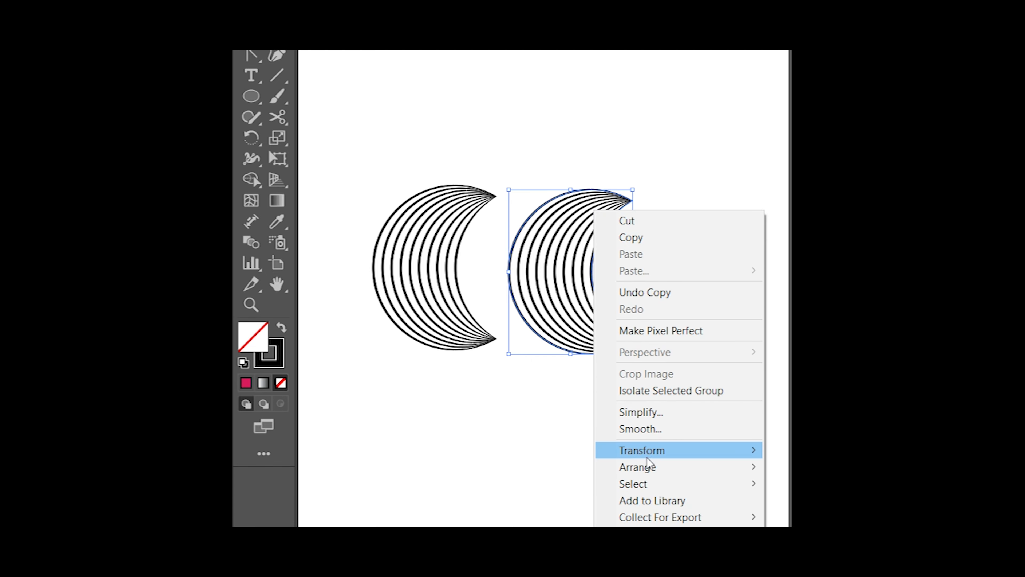
pyautogui.click(647, 451)
pyautogui.click(783, 489)
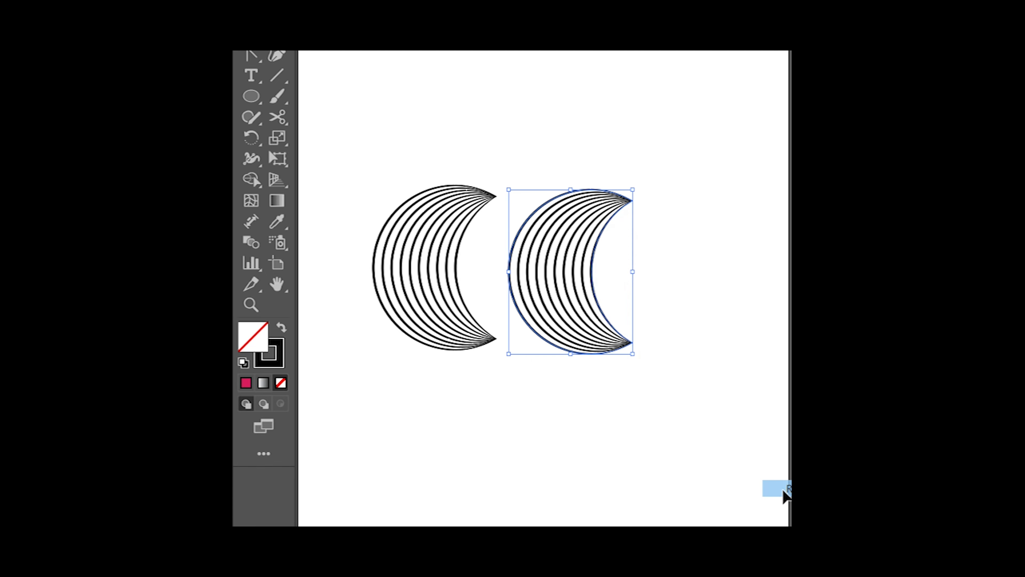
pyautogui.moveTo(519, 253); pyautogui.dragTo(517, 316)
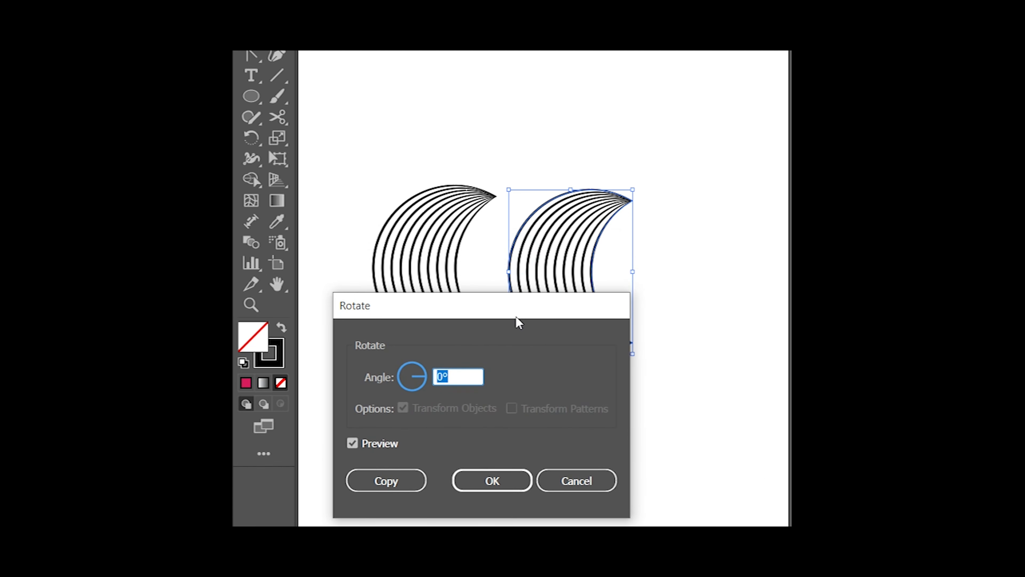
pyautogui.write('90')
pyautogui.press('Return')
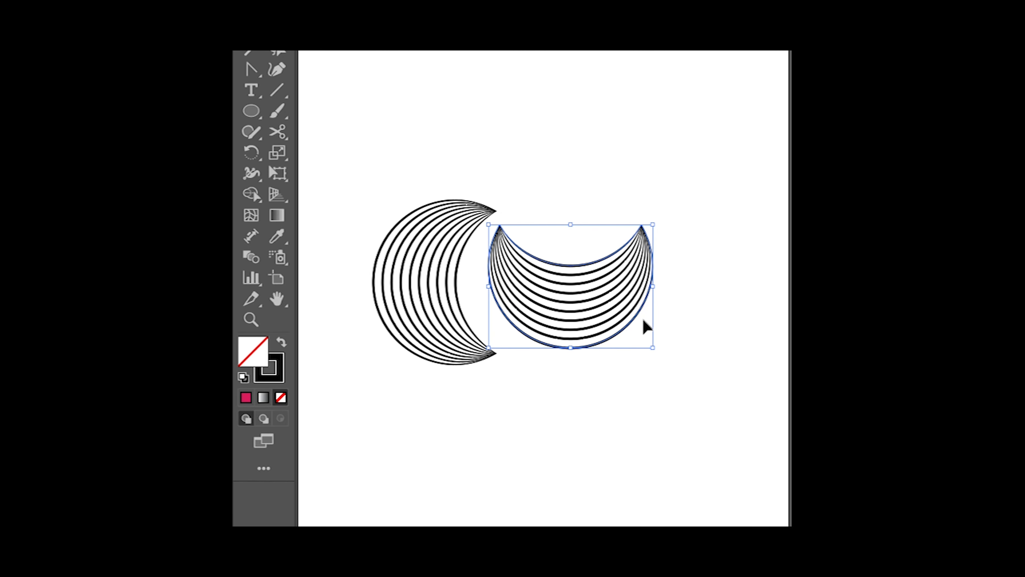
pyautogui.click(570, 325)
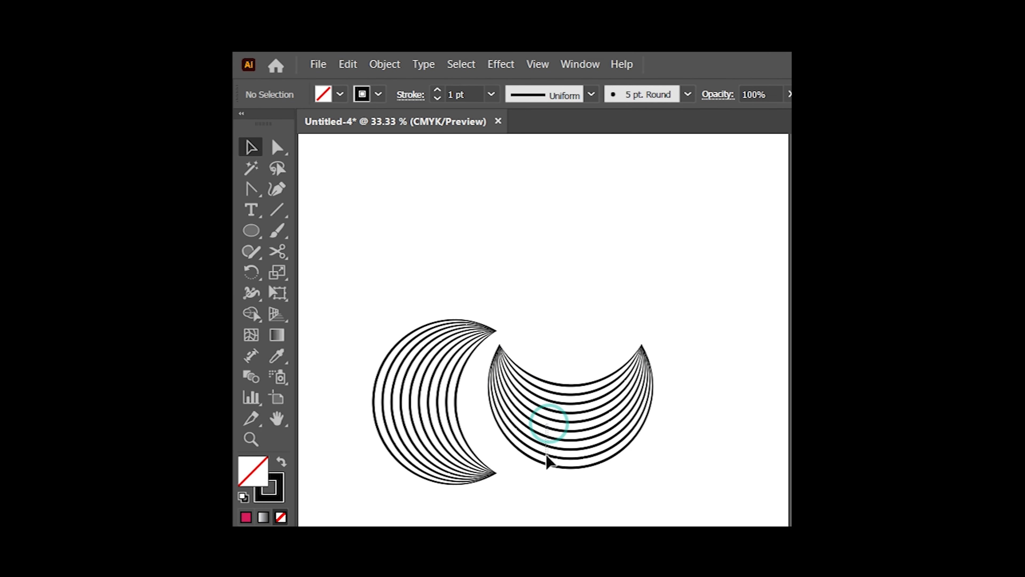
# - Move the rotated crescent against the first one's inner curve and duplicate the pair above and to the right
pyautogui.moveTo(554, 385); pyautogui.dragTo(522, 405)
pyautogui.moveTo(531, 270); pyautogui.dragTo(604, 297)
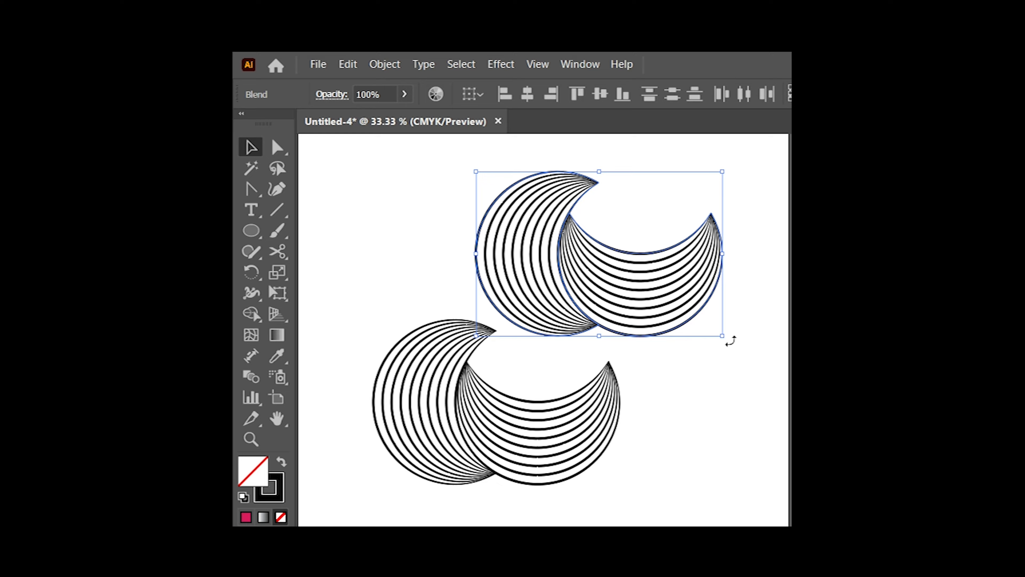
# - Rotate the duplicated crescent pair by about half a turn so it opens toward the original pair
pyautogui.moveTo(730, 341); pyautogui.dragTo(536, 204)
pyautogui.moveTo(687, 260); pyautogui.dragTo(672, 267)
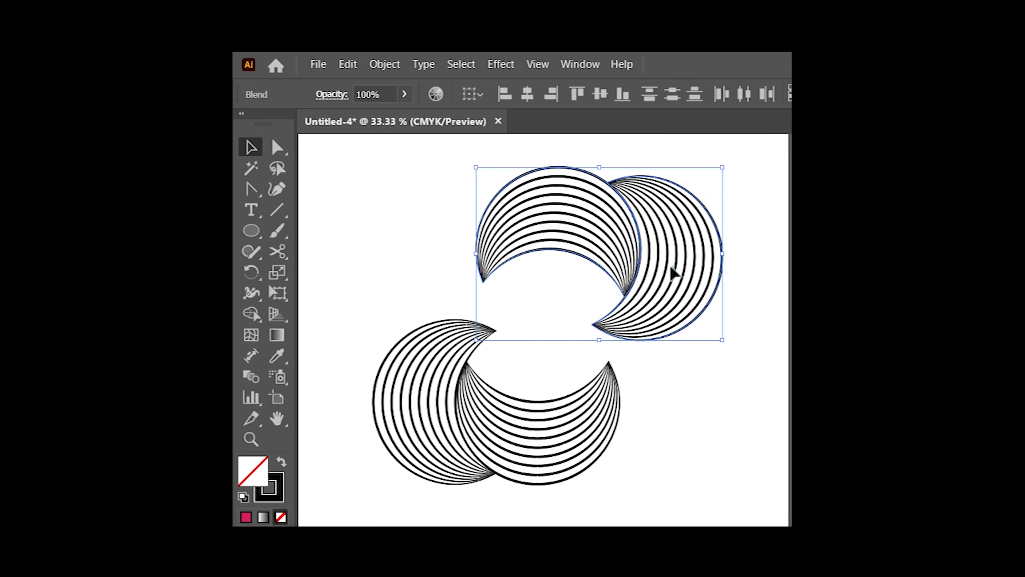
pyautogui.click(756, 197)
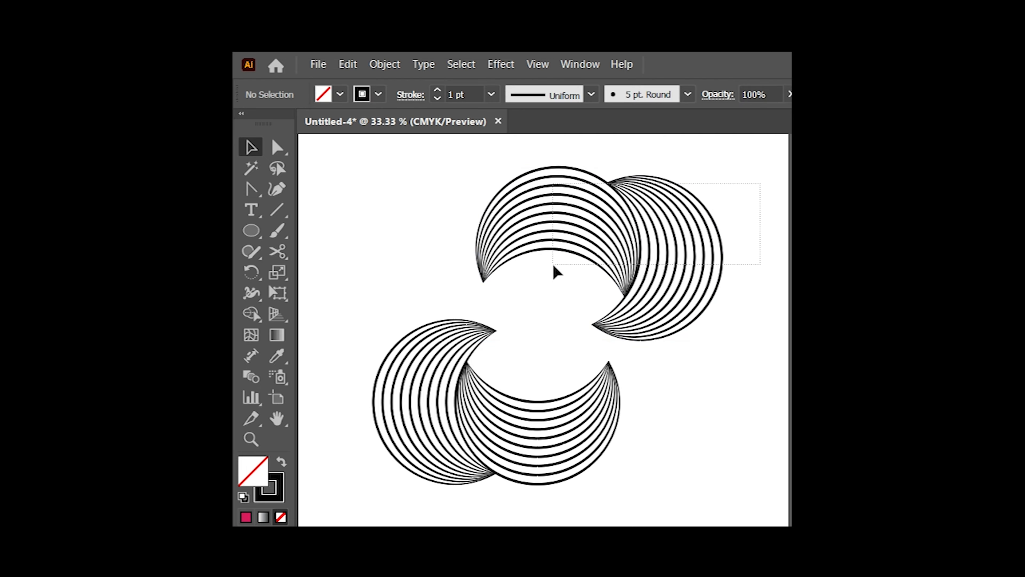
# - Move the rotated pair down onto the original pair to form a four-crescent ring, fine-tuning its position and rotation
pyautogui.moveTo(553, 266); pyautogui.dragTo(554, 267)
pyautogui.moveTo(618, 253); pyautogui.dragTo(524, 308)
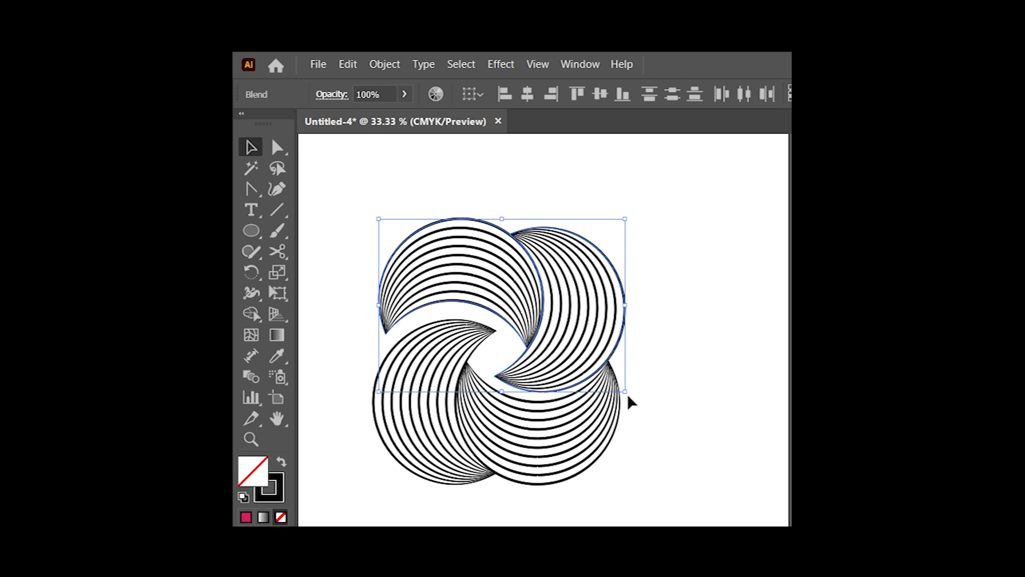
pyautogui.moveTo(627, 398); pyautogui.dragTo(647, 381)
pyautogui.moveTo(596, 316); pyautogui.dragTo(593, 329)
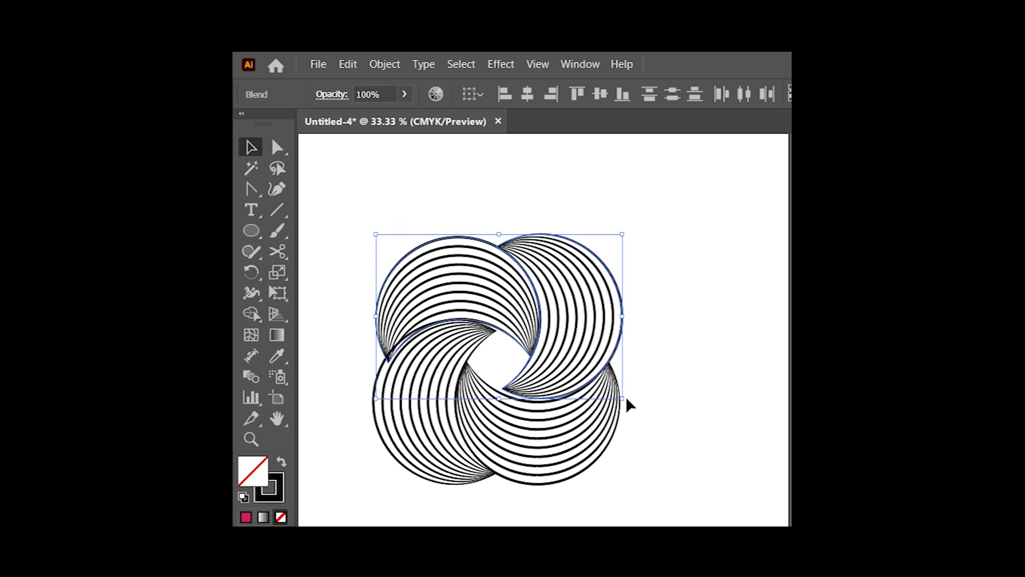
pyautogui.moveTo(625, 405); pyautogui.dragTo(622, 422)
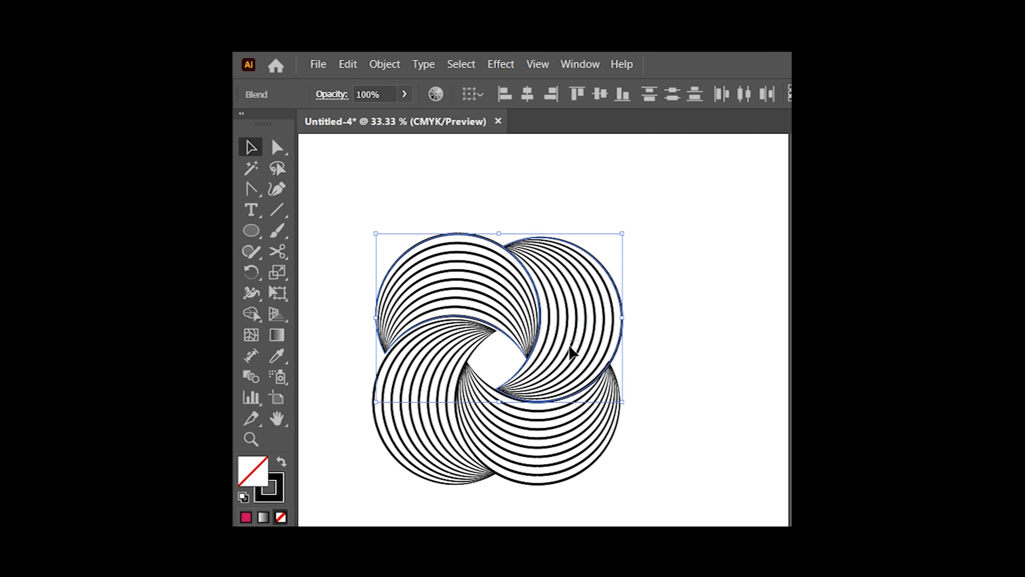
# - Select the upper two crescents together and nudge them slightly down to align with the lower pair
pyautogui.click(628, 267)
pyautogui.moveTo(620, 222); pyautogui.dragTo(518, 292)
pyautogui.click(567, 310)
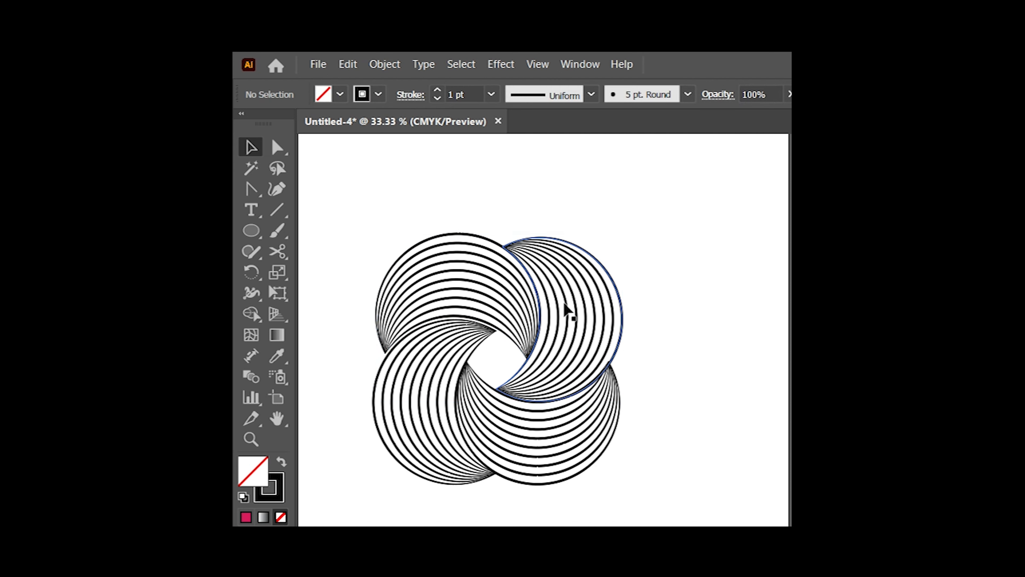
pyautogui.moveTo(610, 197); pyautogui.dragTo(547, 294)
pyautogui.click(691, 339)
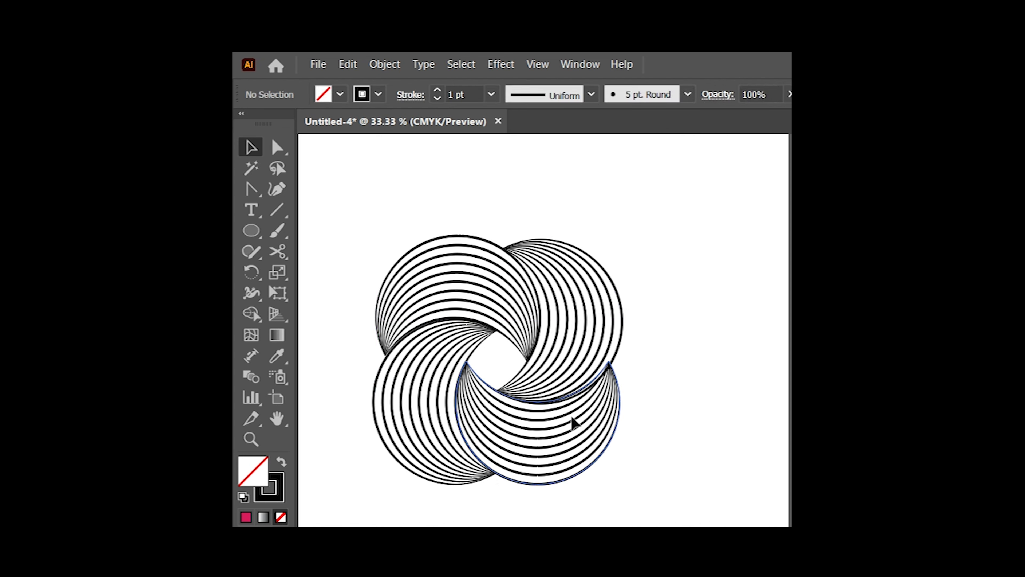
# - Select all four crescents of the ring and move them together toward the top of the artboard
pyautogui.click(397, 435)
pyautogui.click(416, 193)
pyautogui.moveTo(391, 199); pyautogui.dragTo(699, 529)
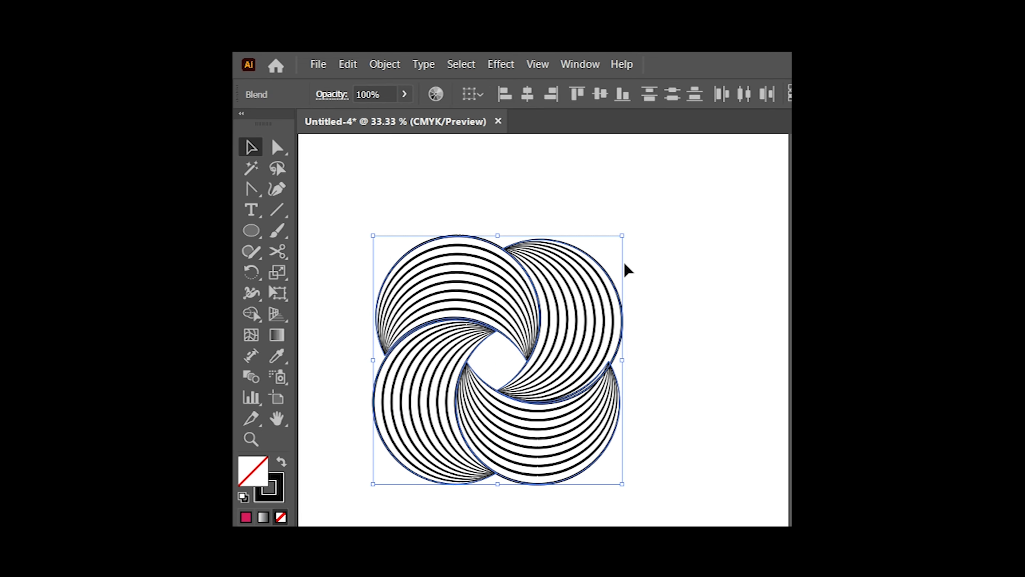
pyautogui.moveTo(591, 255); pyautogui.dragTo(591, 255)
pyautogui.click(533, 220)
pyautogui.moveTo(407, 202); pyautogui.dragTo(514, 394)
pyautogui.moveTo(518, 306); pyautogui.dragTo(533, 230)
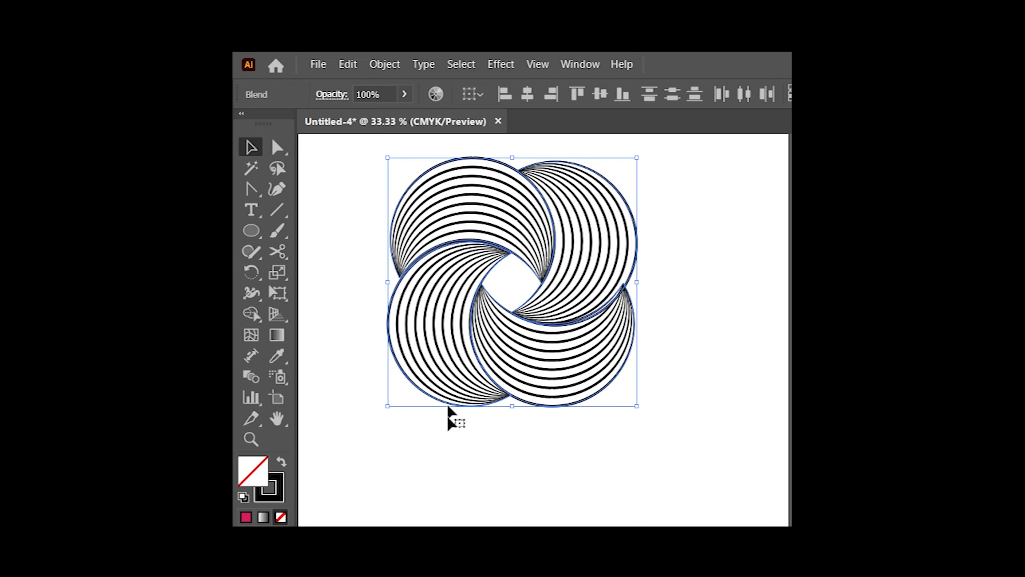
# - Duplicate the ring's lower-left crescent into the empty space directly below the ring
pyautogui.click(450, 493)
pyautogui.moveTo(432, 371); pyautogui.dragTo(428, 524)
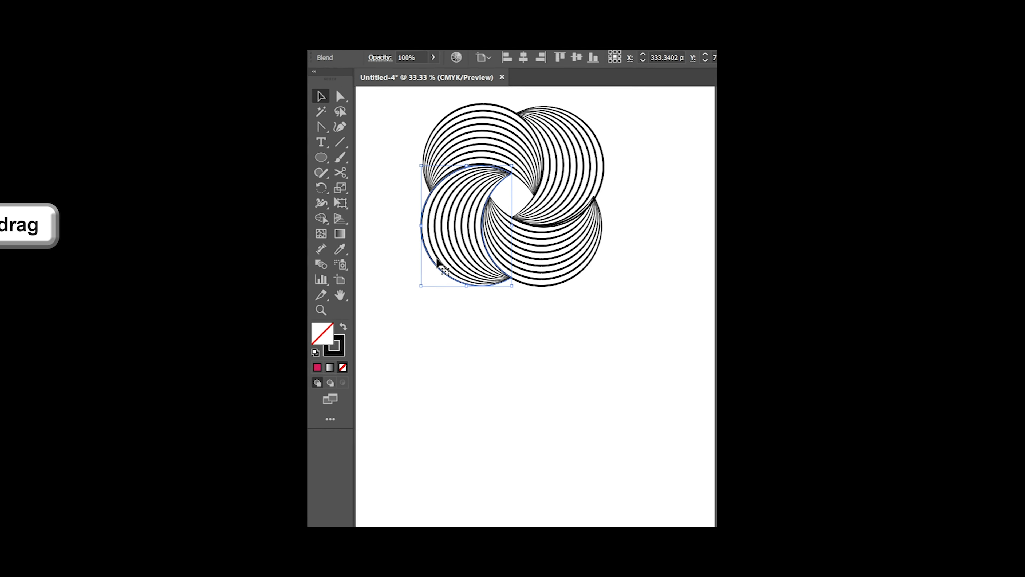
pyautogui.keyDown('alt'); pyautogui.moveTo(437, 260); pyautogui.dragTo(430, 446); pyautogui.keyUp('alt')
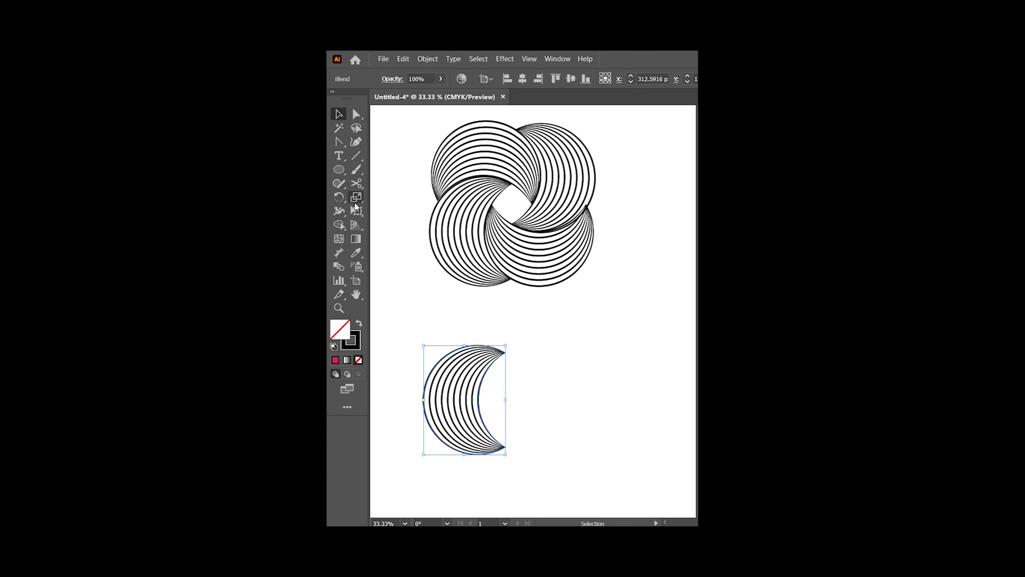
# - Create a copy of the separate crescent rotated 60° around its lower tip
pyautogui.click(338, 198)
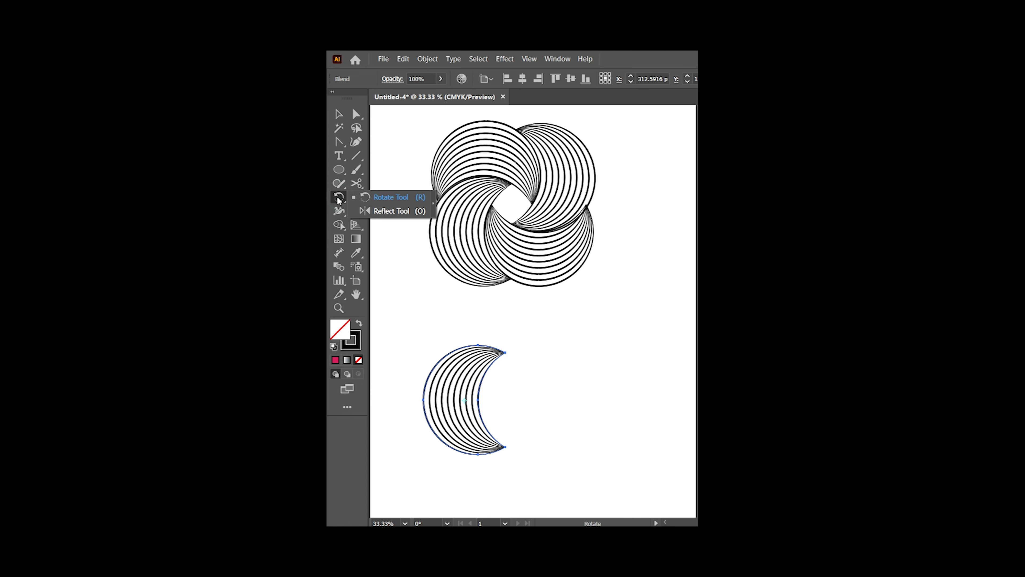
pyautogui.keyDown('alt'); pyautogui.click(504, 447); pyautogui.keyUp('alt')
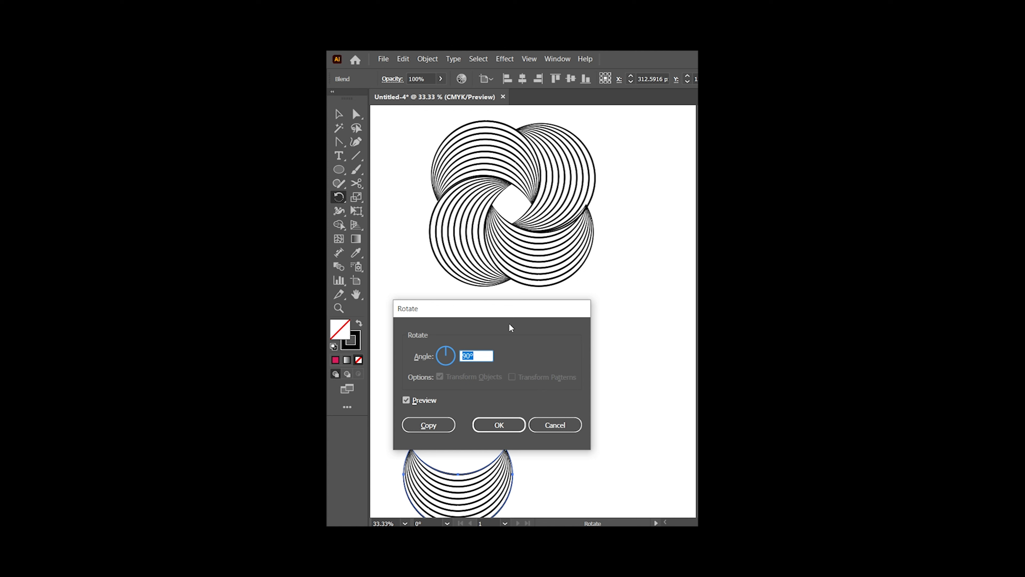
pyautogui.write('60')
pyautogui.click(428, 425)
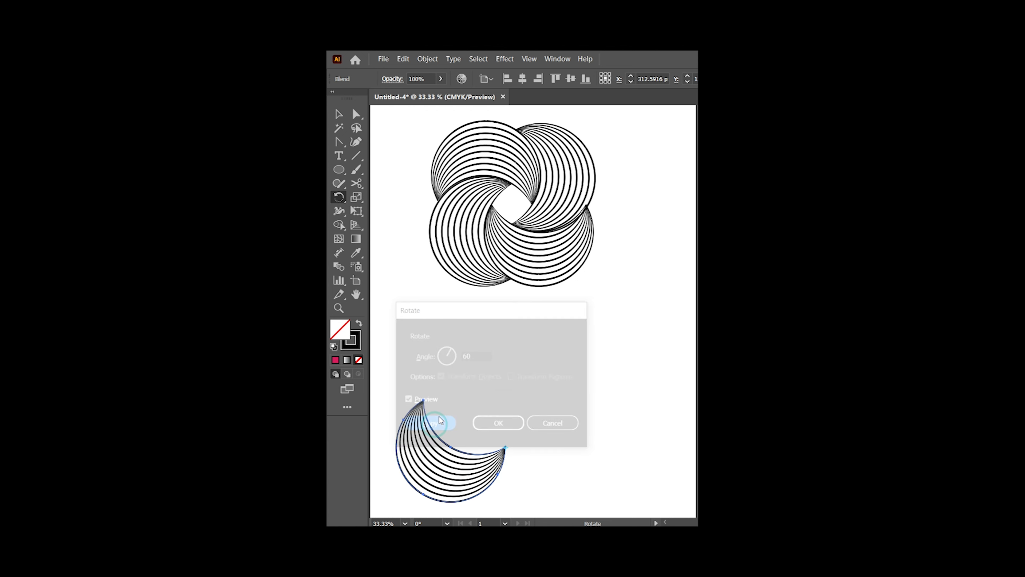
# - Repeat the rotated copy around the same tip until six crescents form a full flower
pyautogui.hotkey('ctrl', 'd')
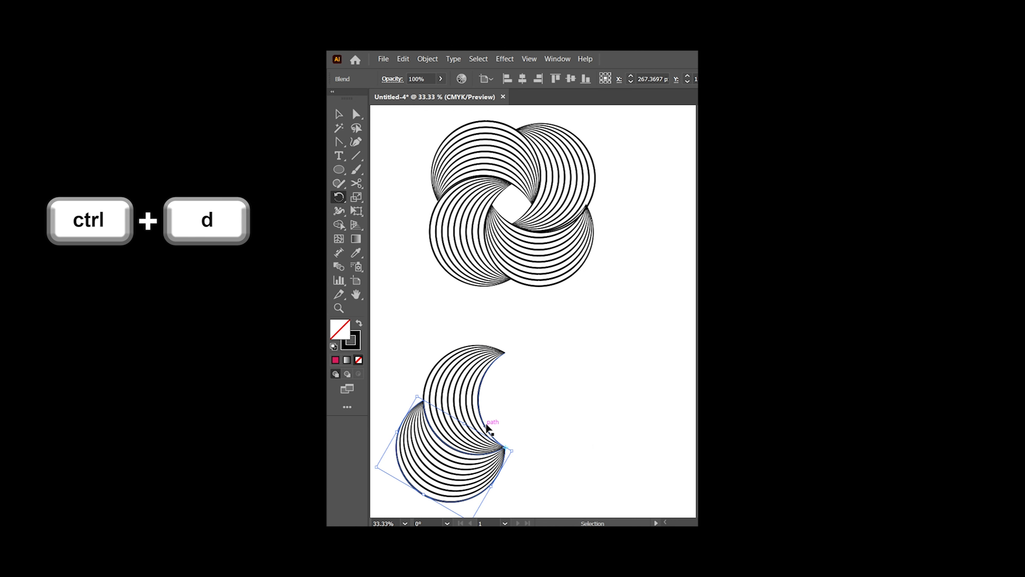
pyautogui.hotkey('ctrl', 'd')
pyautogui.hotkey('ctrl', 'd')
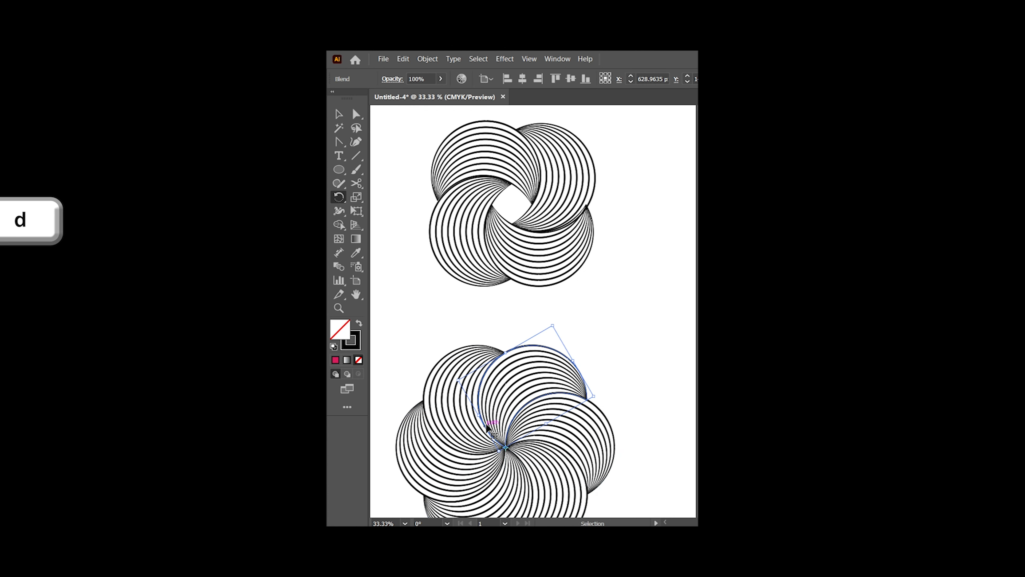
# - Select the whole six-crescent flower, scale it down proportionally and center it below the four-crescent ring
pyautogui.press('v')
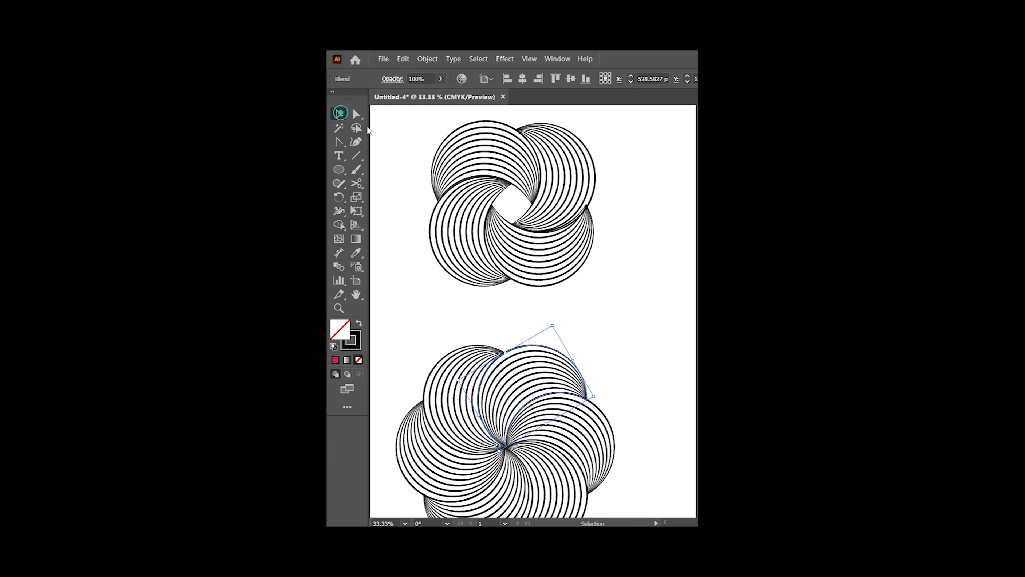
pyautogui.click(421, 346)
pyautogui.moveTo(623, 497); pyautogui.dragTo(623, 497)
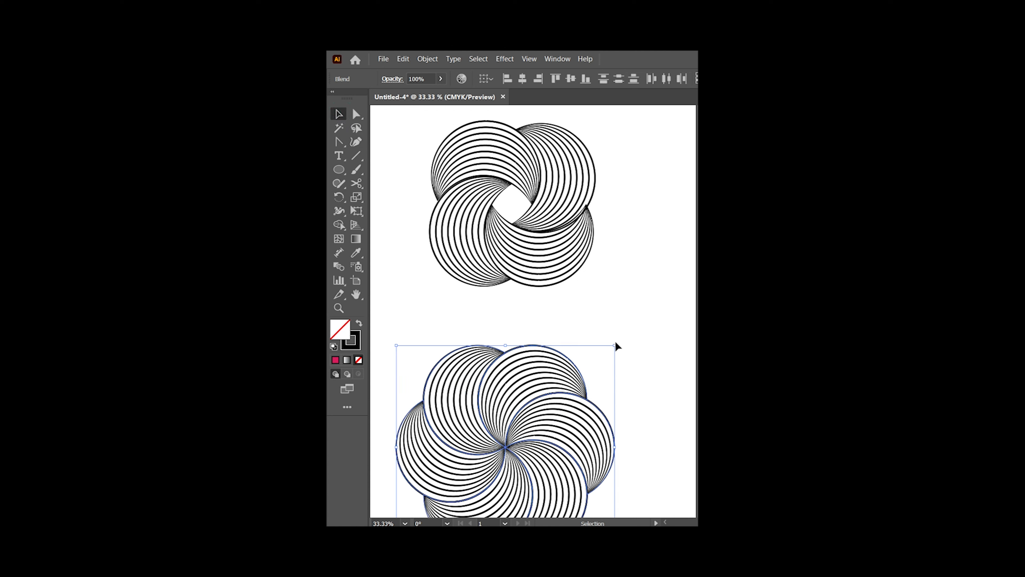
pyautogui.moveTo(616, 348); pyautogui.dragTo(556, 428)
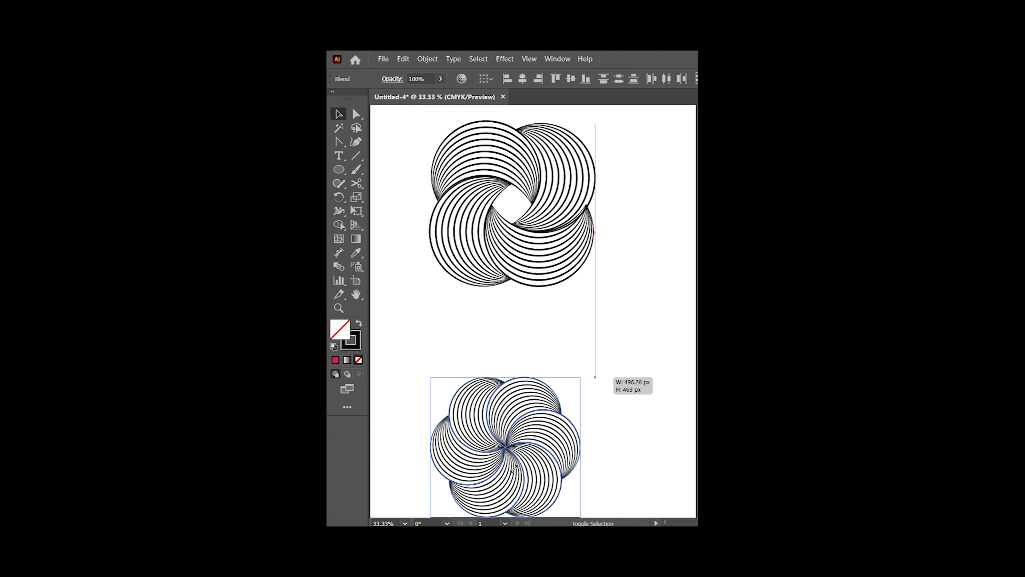
pyautogui.moveTo(512, 468); pyautogui.dragTo(525, 398)
pyautogui.click(630, 424)
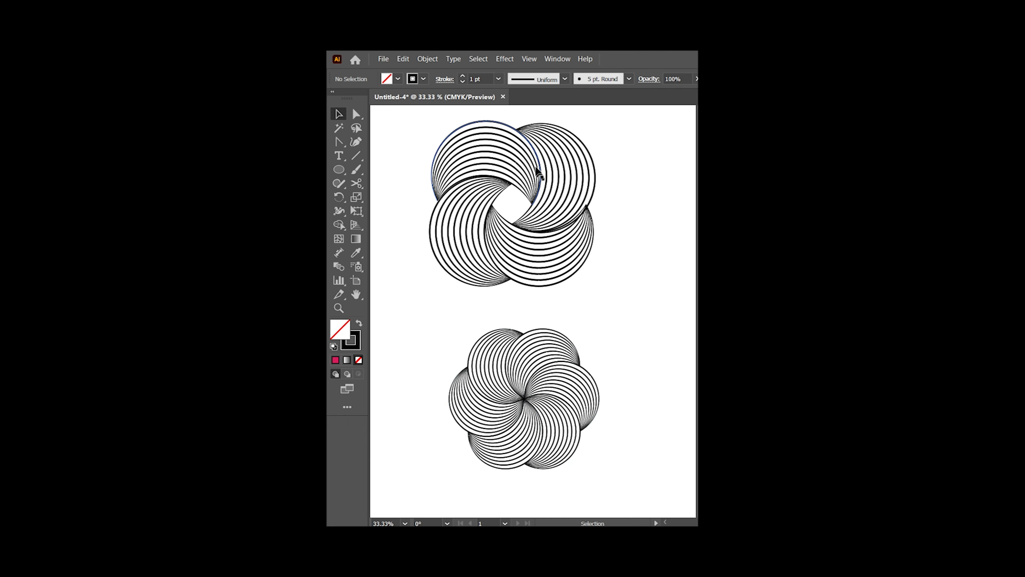
# - Change the stroke color of the ring's upper-left crescent to light blue
pyautogui.click(496, 142)
pyautogui.doubleClick(358, 341)
pyautogui.moveTo(803, 262); pyautogui.dragTo(474, 279)
pyautogui.click(572, 370)
pyautogui.click(522, 376)
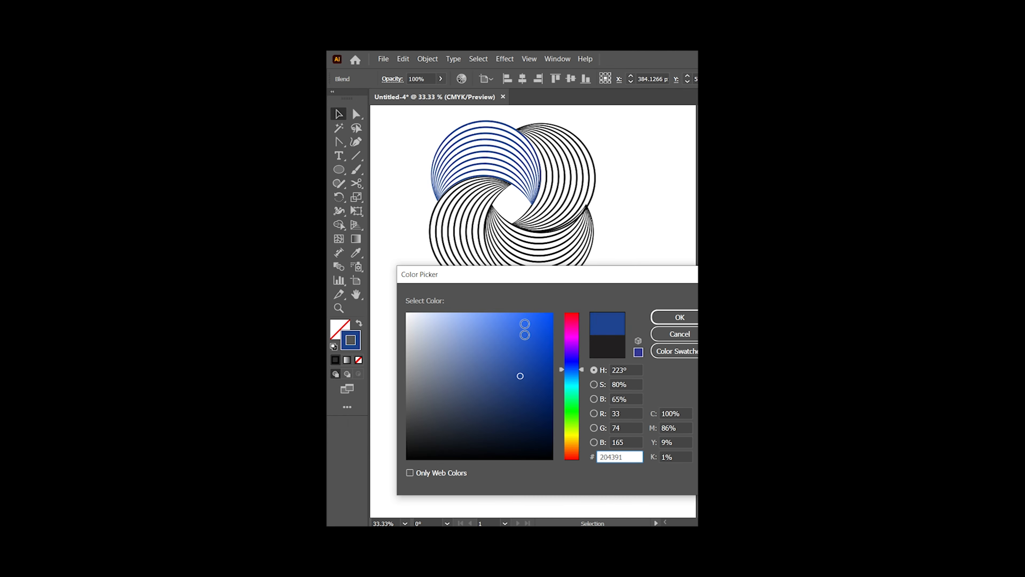
pyautogui.moveTo(524, 329); pyautogui.dragTo(553, 313)
pyautogui.moveTo(572, 369); pyautogui.dragTo(573, 375)
pyautogui.click(680, 317)
# - Change the stroke color of the ring's upper-right crescent to green
pyautogui.click(565, 169)
pyautogui.doubleClick(357, 339)
pyautogui.click(572, 408)
pyautogui.click(680, 317)
# - Color the ring's lower-right crescent stroke yellow-orange and its lower-left crescent stroke red
pyautogui.click(539, 255)
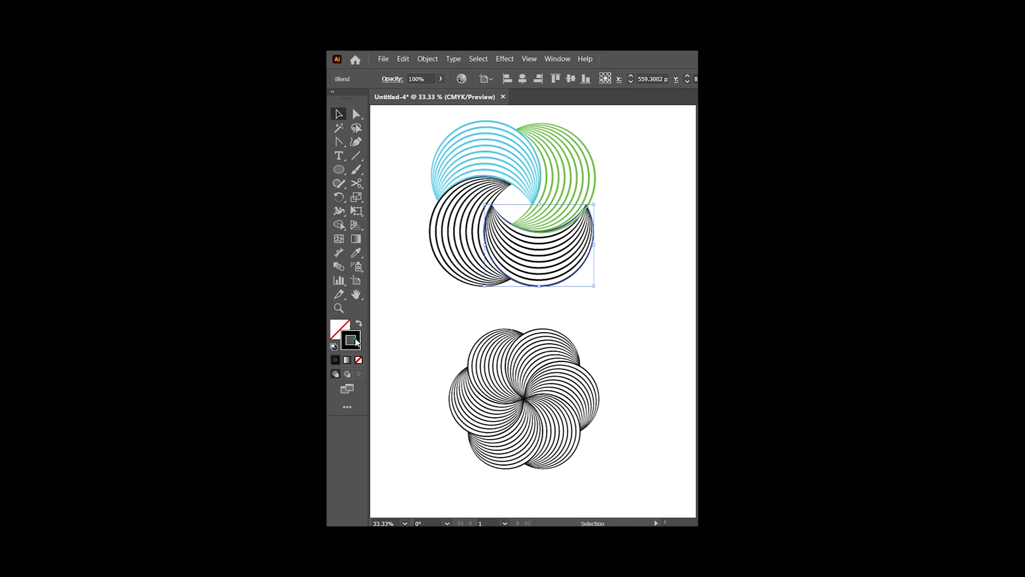
pyautogui.doubleClick(357, 341)
pyautogui.click(678, 317)
pyautogui.click(456, 226)
pyautogui.doubleClick(356, 340)
pyautogui.click(680, 317)
# - Change the stroke color of the six-crescent flower's upper-left crescent to red
pyautogui.click(533, 314)
pyautogui.click(497, 360)
pyautogui.doubleClick(355, 340)
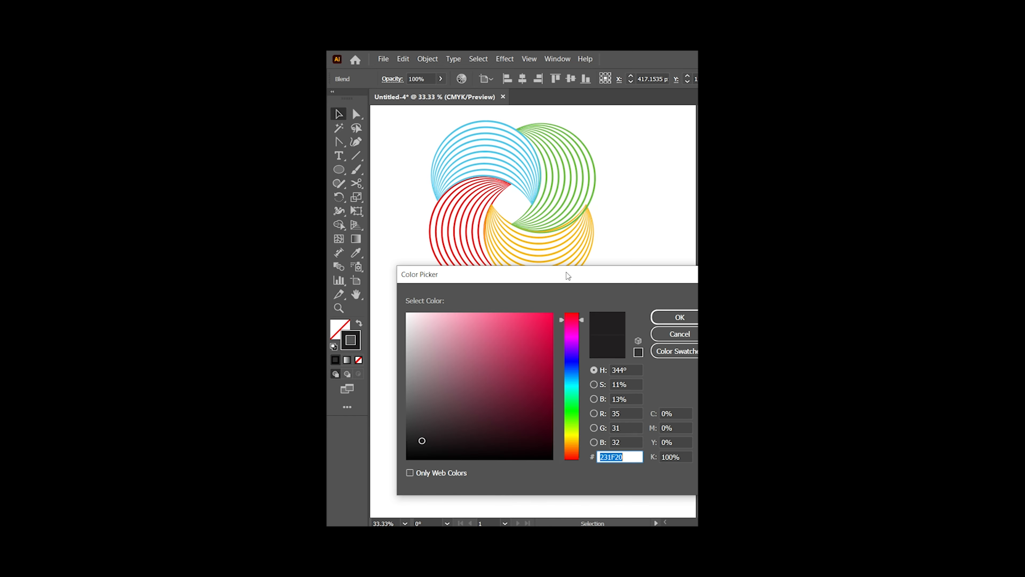
pyautogui.click(680, 316)
# - Color the flower's upper-right crescent stroke blue and the crescent at its right side green
pyautogui.click(550, 349)
pyautogui.doubleClick(355, 340)
pyautogui.moveTo(507, 360); pyautogui.dragTo(637, 259)
pyautogui.click(680, 317)
pyautogui.click(574, 392)
pyautogui.doubleClick(355, 340)
pyautogui.click(680, 317)
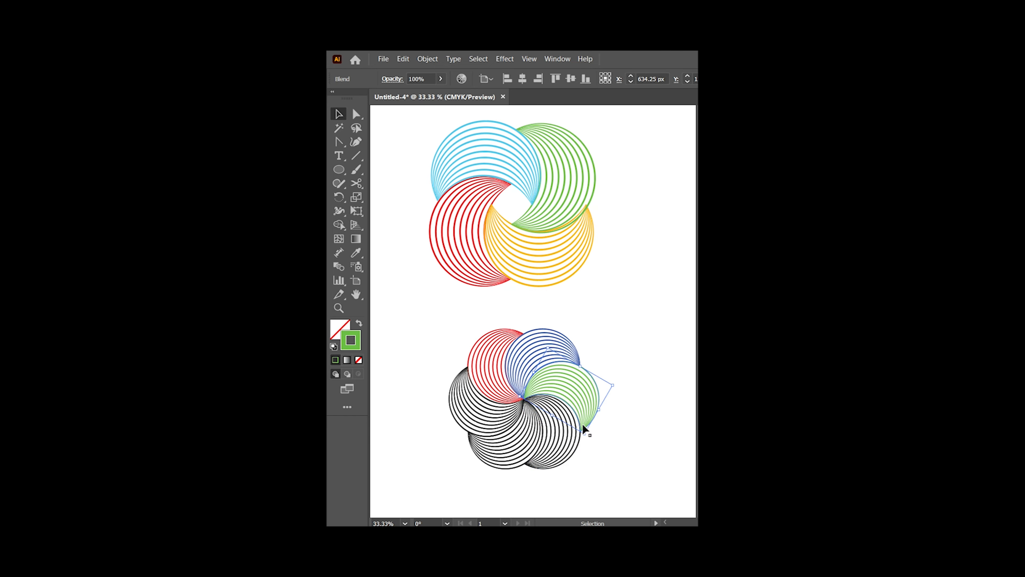
# - Recolor the strokes of the flower's two lower crescents, using a magenta hue for the second one
pyautogui.click(573, 440)
pyautogui.doubleClick(355, 340)
pyautogui.click(679, 316)
pyautogui.doubleClick(355, 341)
pyautogui.click(572, 335)
pyautogui.click(680, 316)
# - Set the stroke color of the flower's leftmost crescent to cyan, 00F9FF
pyautogui.click(459, 394)
pyautogui.doubleClick(355, 340)
pyautogui.click(572, 384)
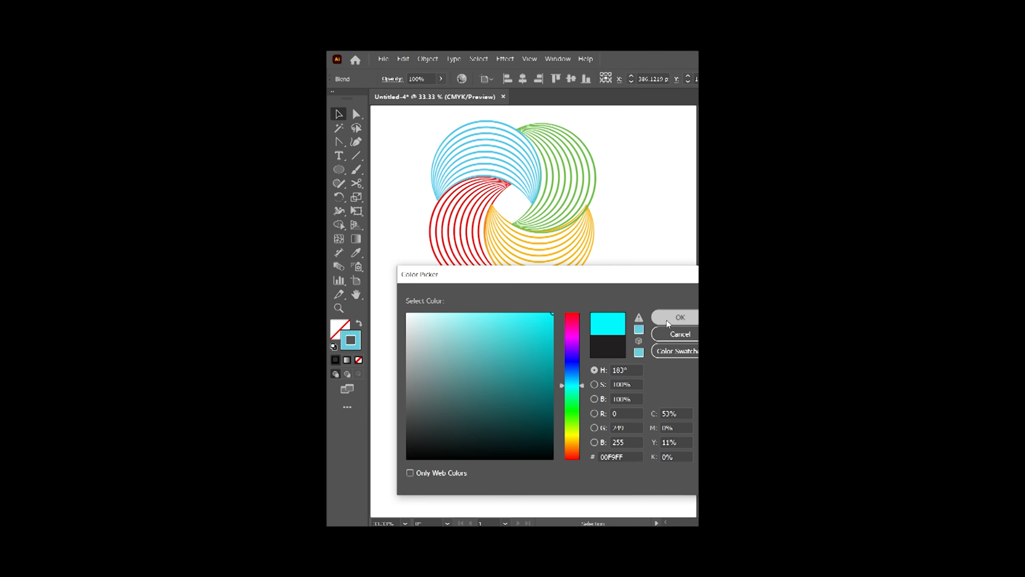